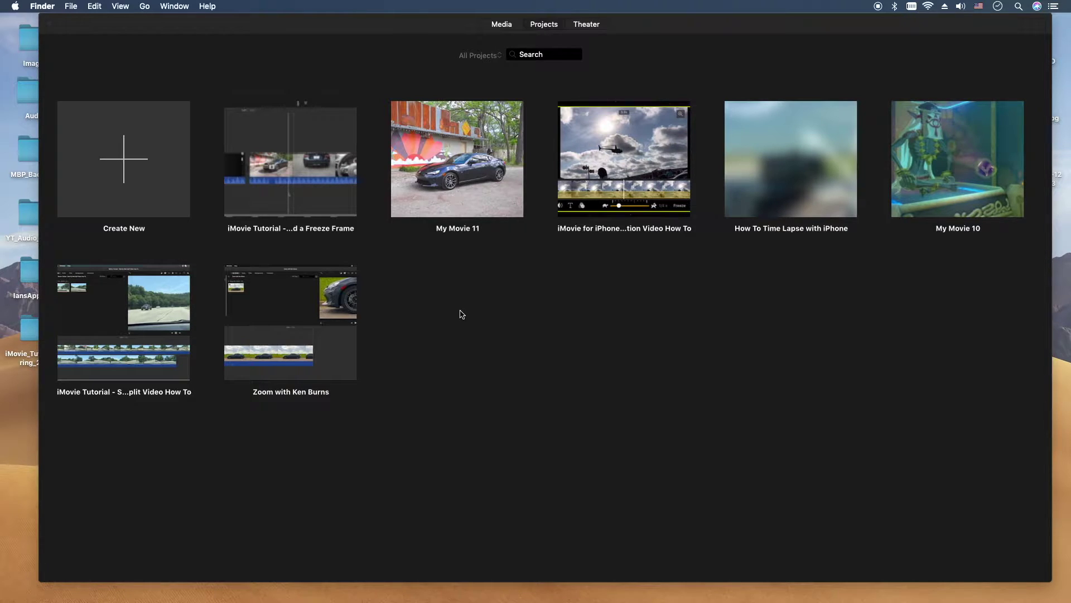
- Create a new empty movie project, My Movie 15, and show the Backgrounds library
click(127, 165)
click(127, 162)
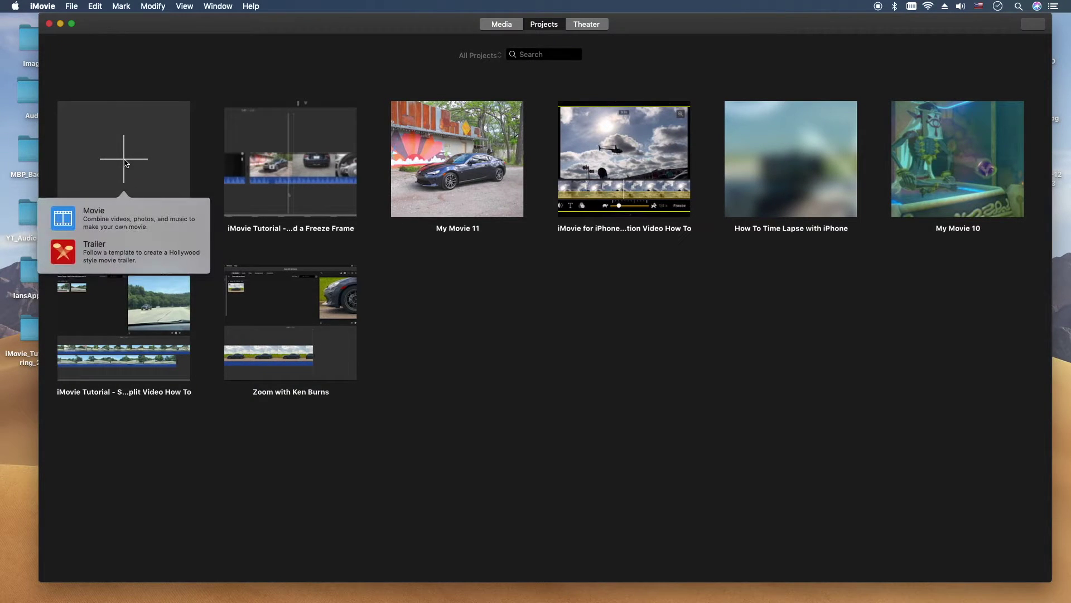
click(103, 212)
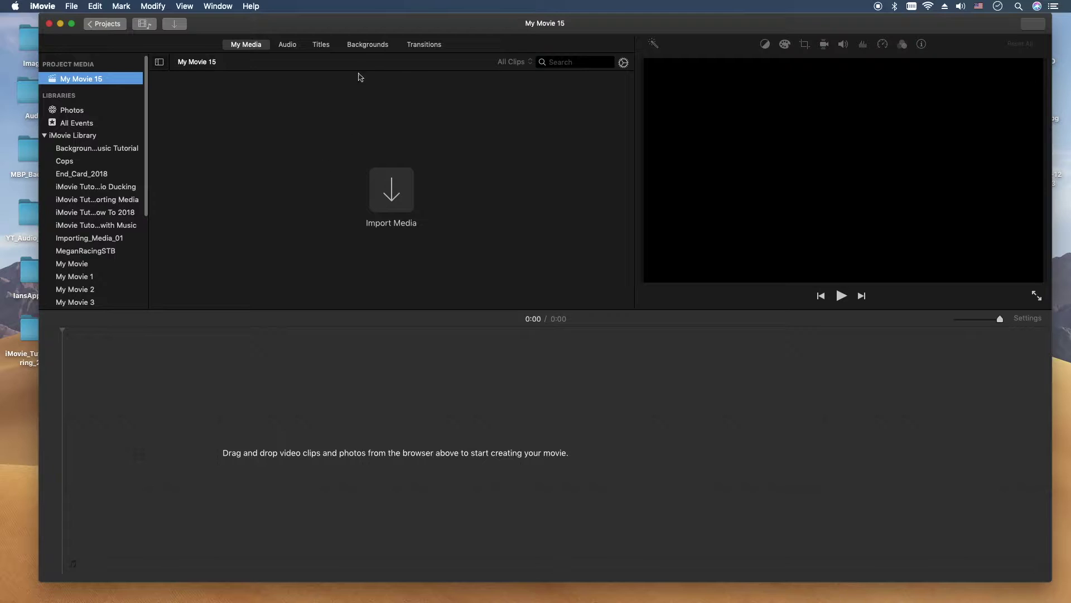
click(369, 45)
- Add the solid Black background to the timeline as a 4-second first clip
click(273, 263)
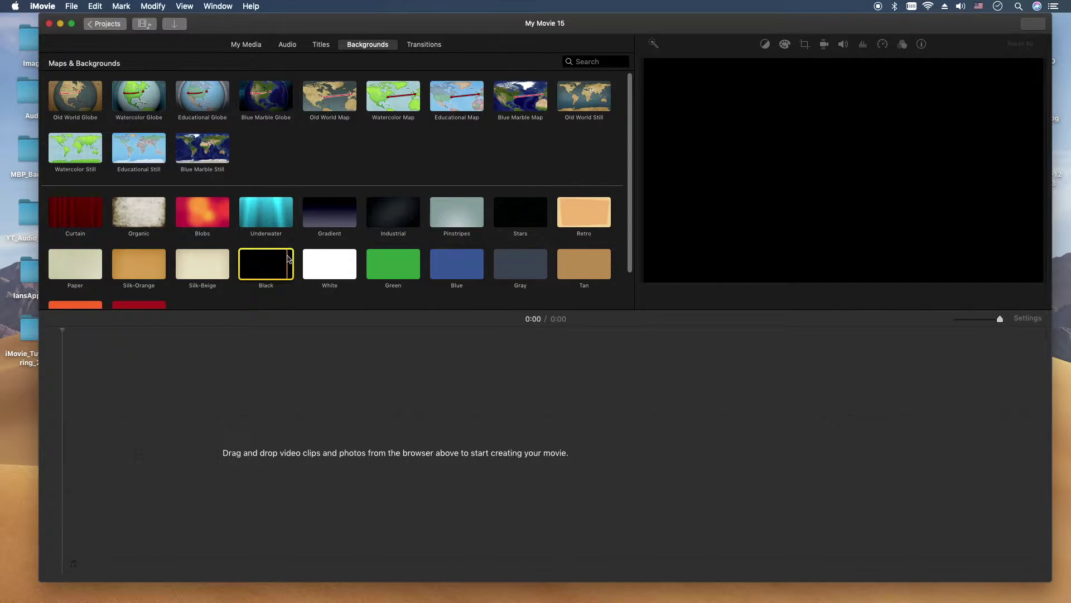
drag(288, 258, 85, 438)
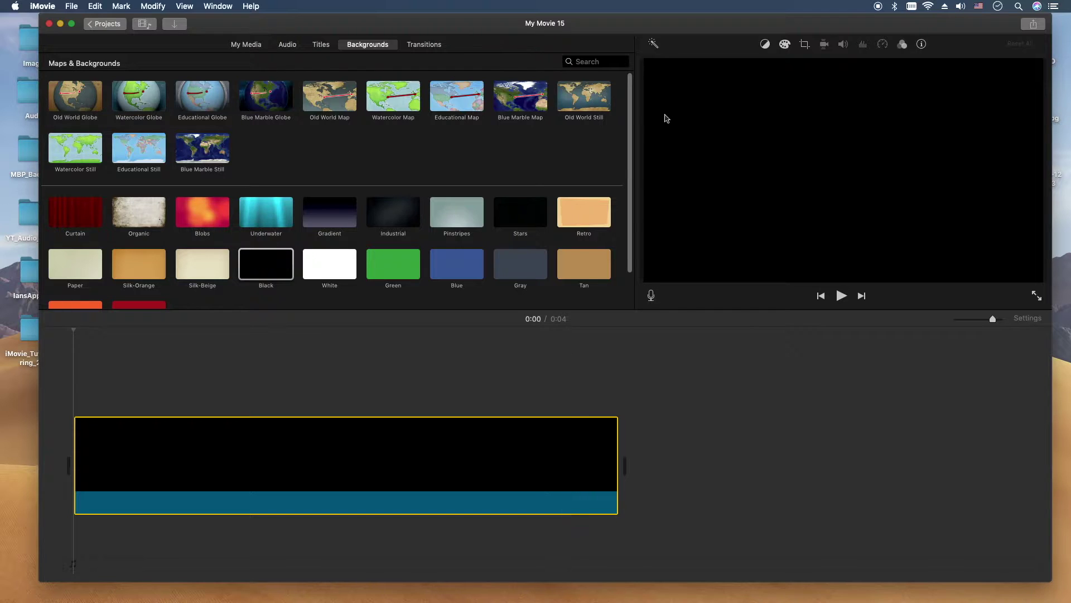
drag(710, 22, 685, 23)
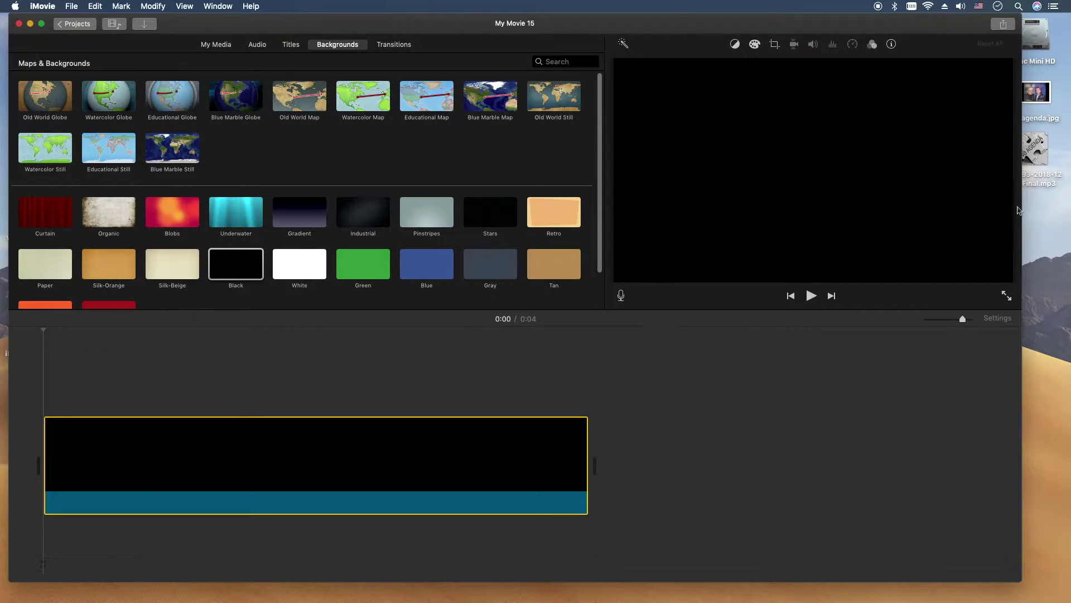
- Import the No Agenda album-art jpg and the podcast mp3 from the desktop into My Media
drag(974, 28, 963, 24)
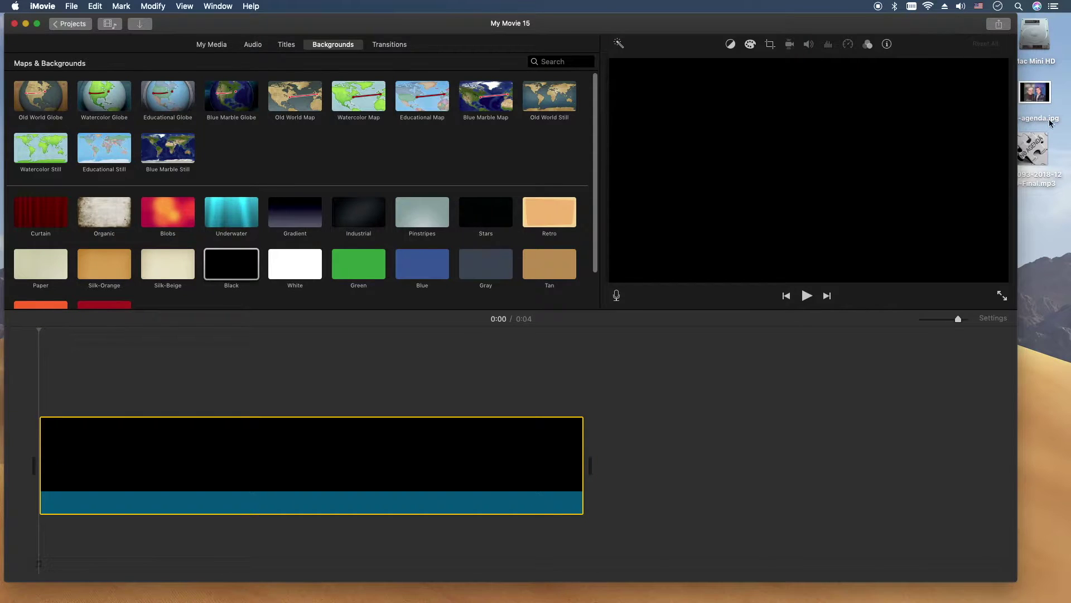
mouse_move(1039, 160)
click(217, 46)
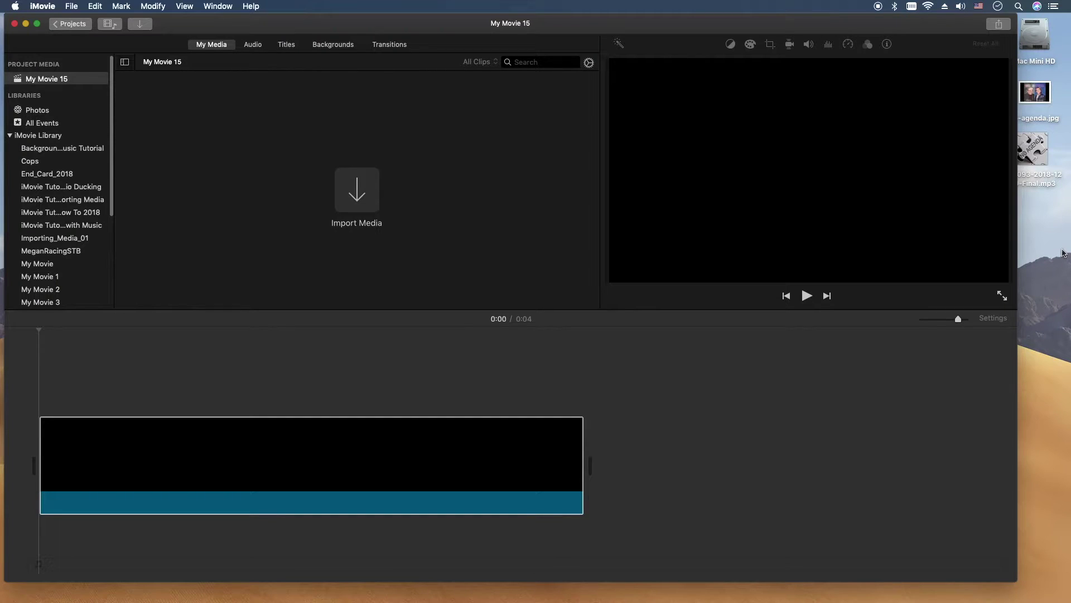
drag(1035, 93, 352, 139)
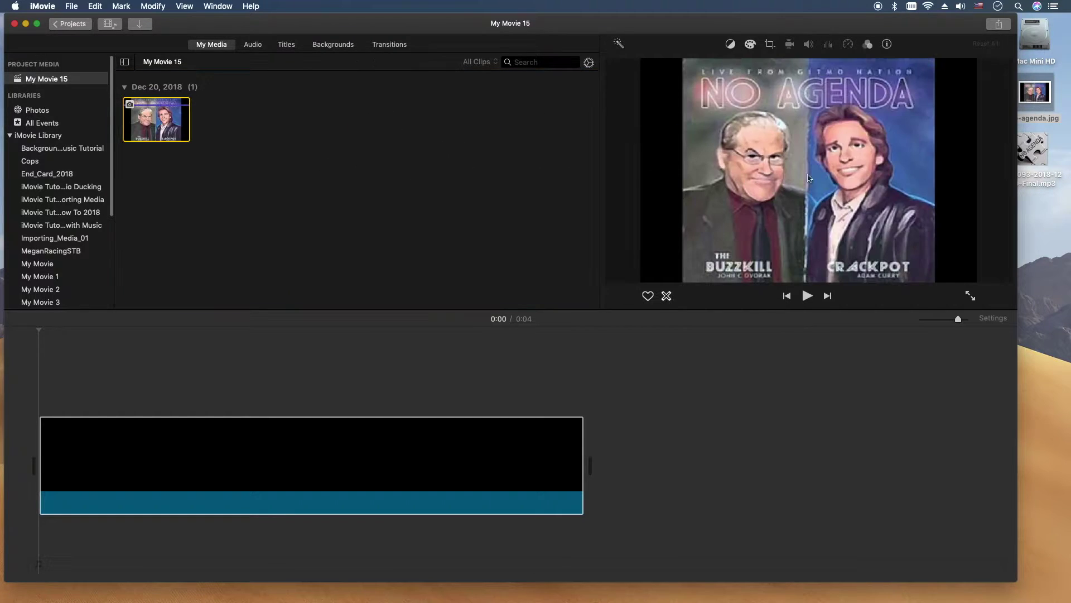
drag(1034, 150, 315, 193)
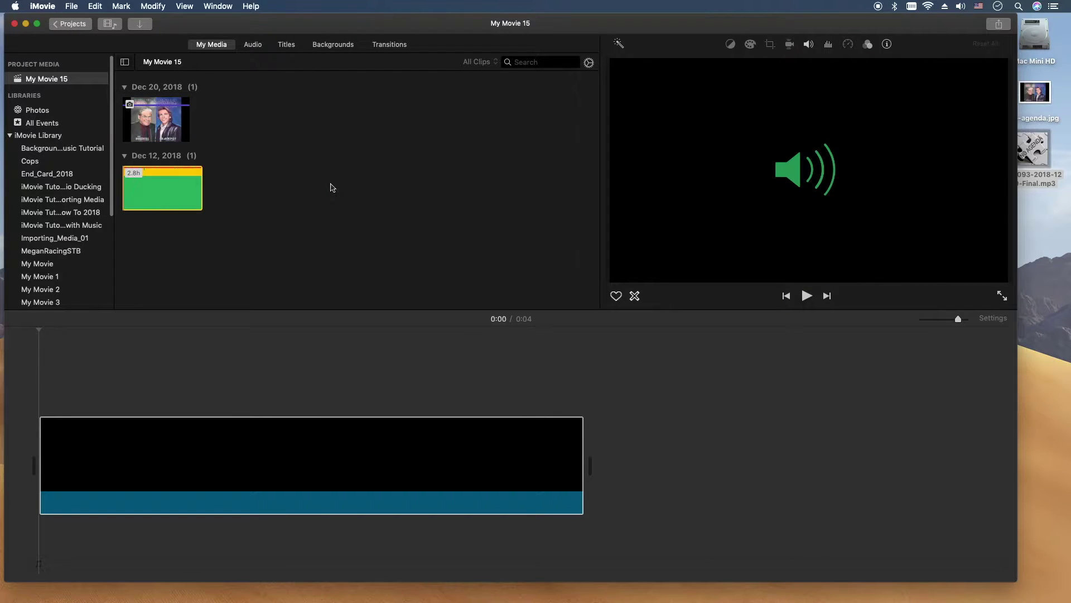
click(741, 474)
- Place the 2.8-hour podcast audio clip in the timeline beneath the black background
drag(1017, 581, 1070, 601)
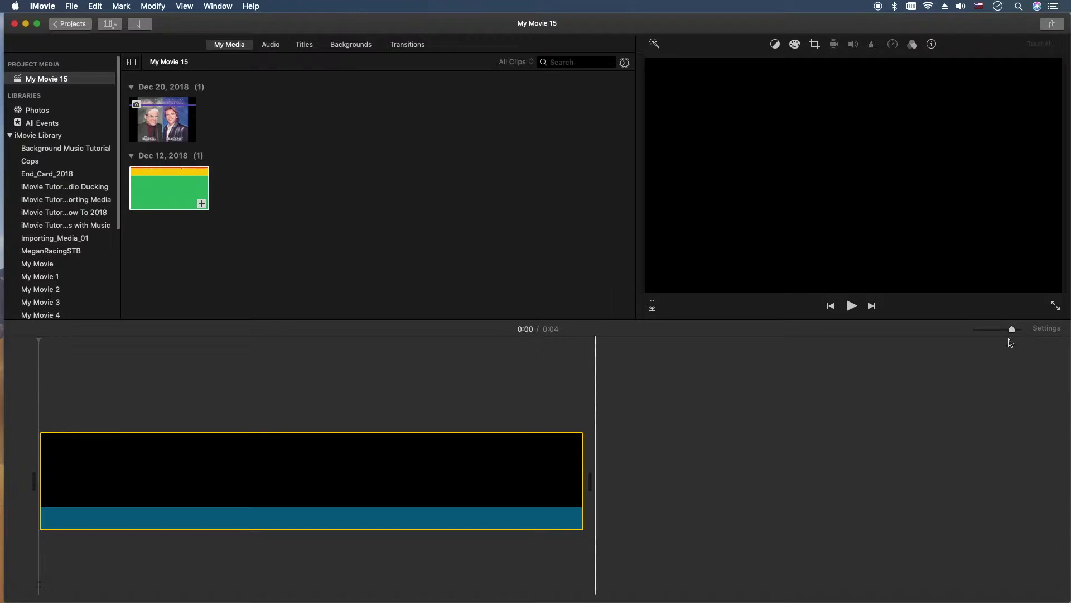
drag(1011, 330, 998, 329)
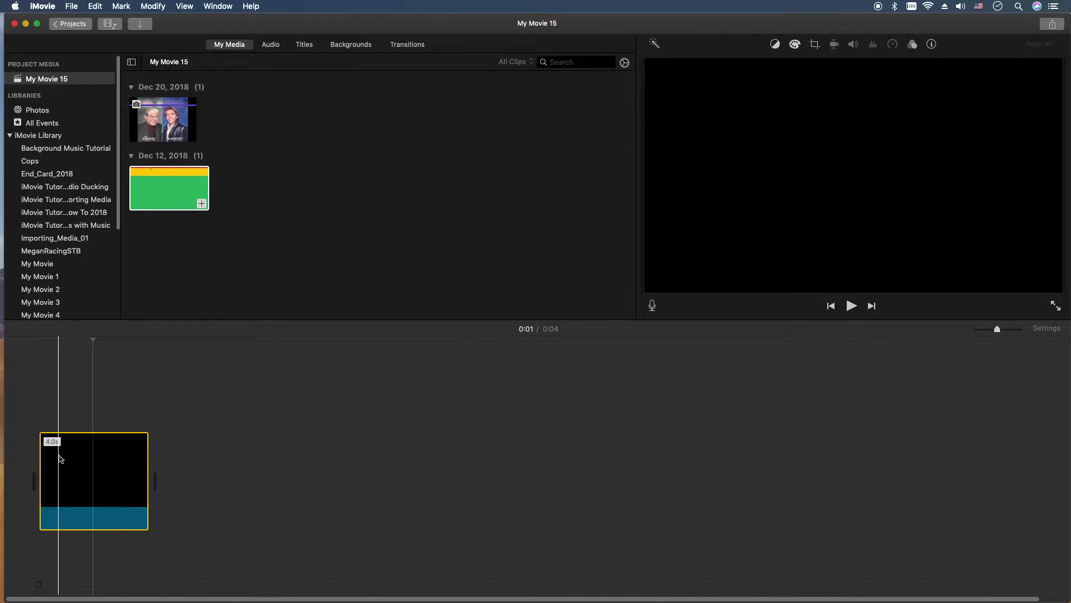
click(156, 181)
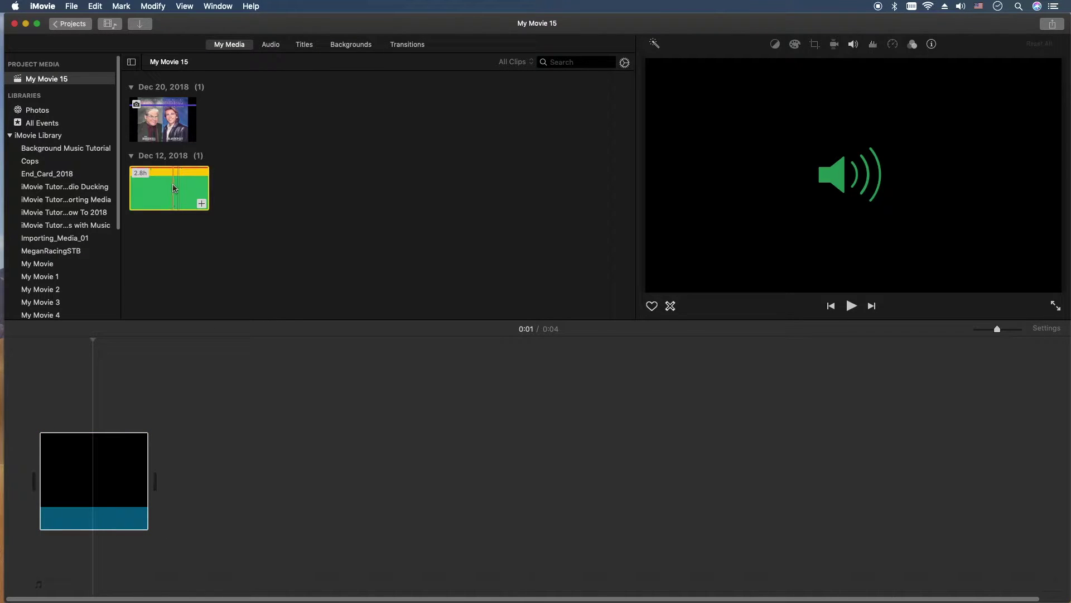
drag(167, 189, 22, 560)
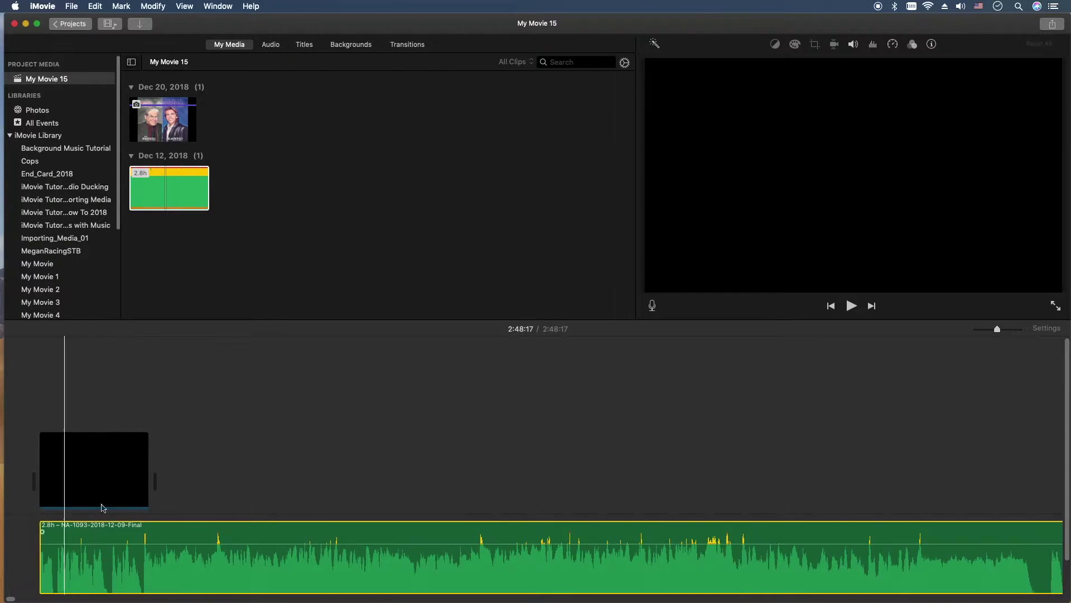
- Reduce timeline clip size and stretch the black clip to the audio's end, making 2:49:26
drag(997, 329, 975, 329)
click(1047, 328)
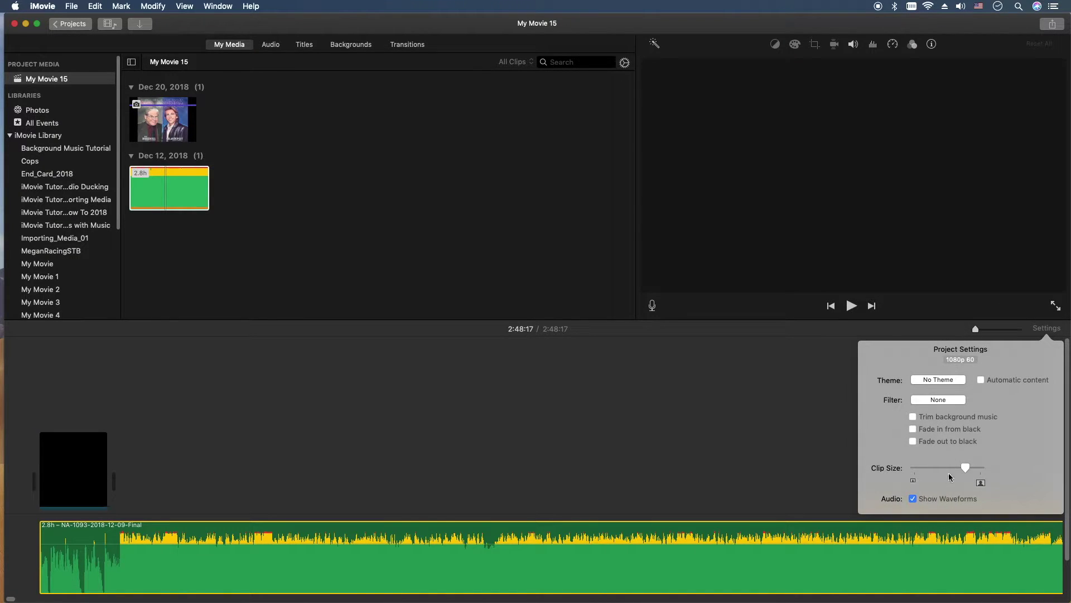
drag(965, 467, 932, 475)
click(760, 359)
click(37, 481)
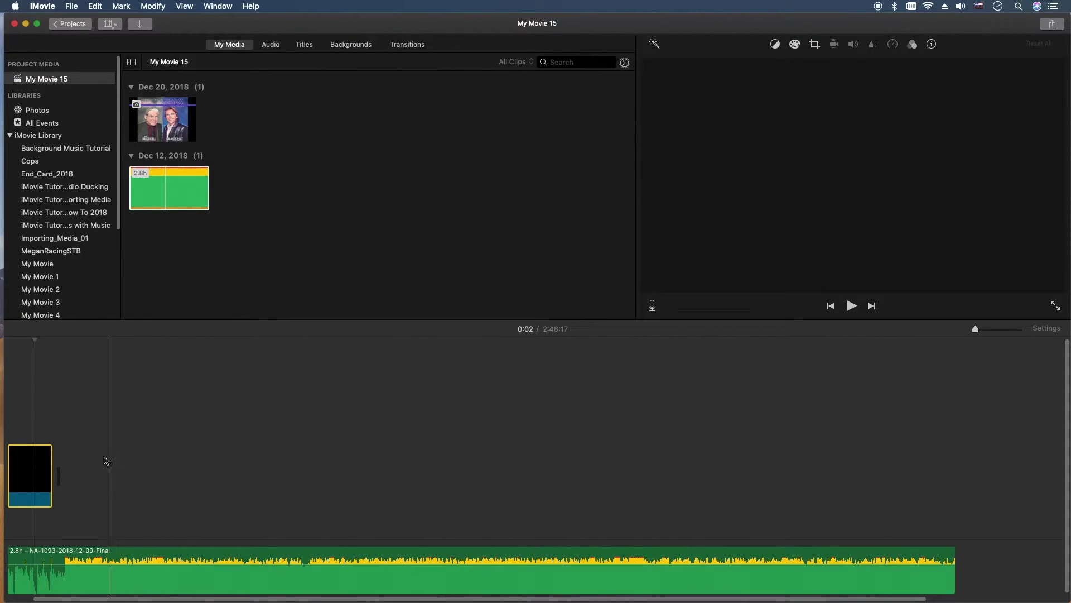
drag(50, 473, 948, 518)
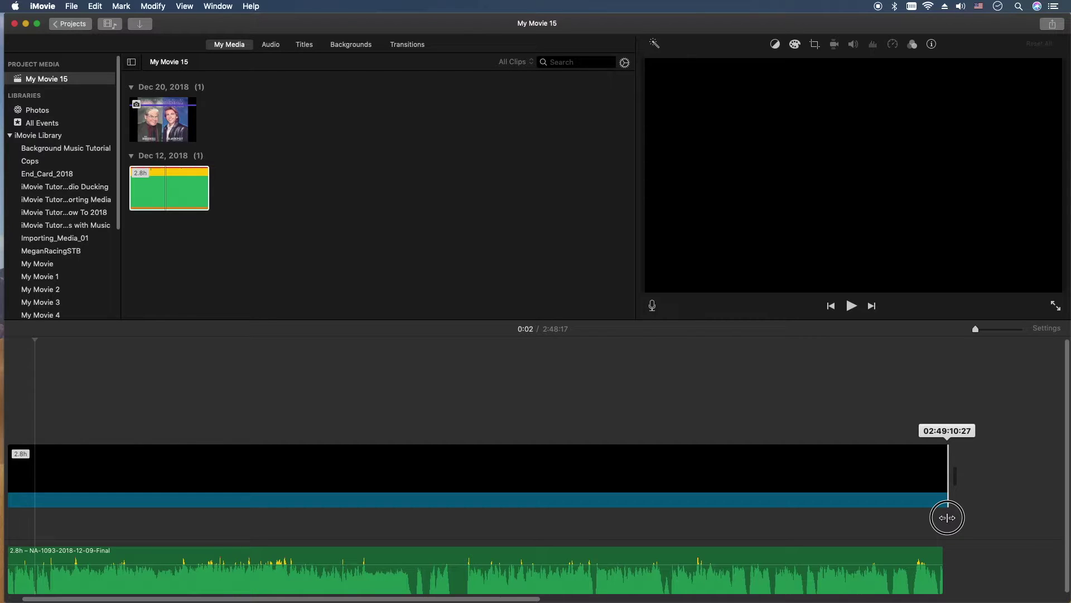
drag(947, 517, 947, 517)
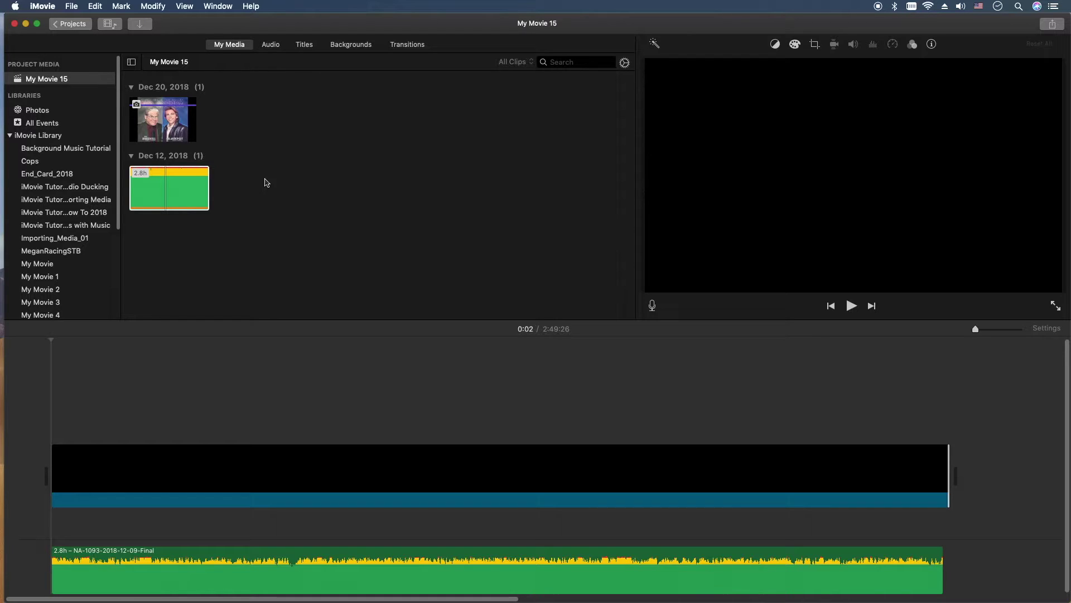
- Place the album-art image above the black background and stretch it across the whole audio
click(170, 133)
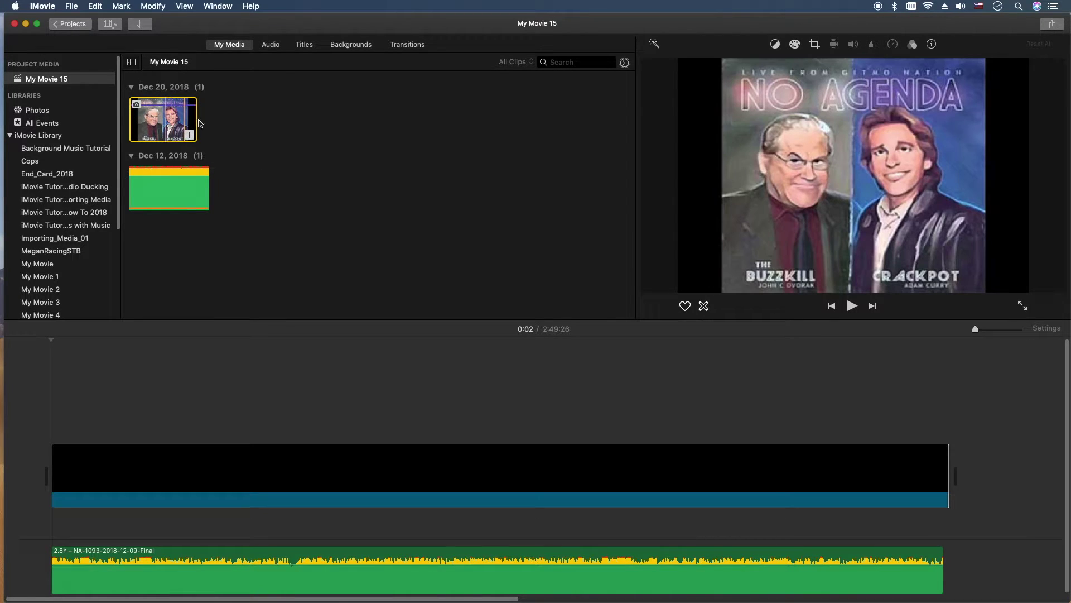
drag(170, 125, 34, 383)
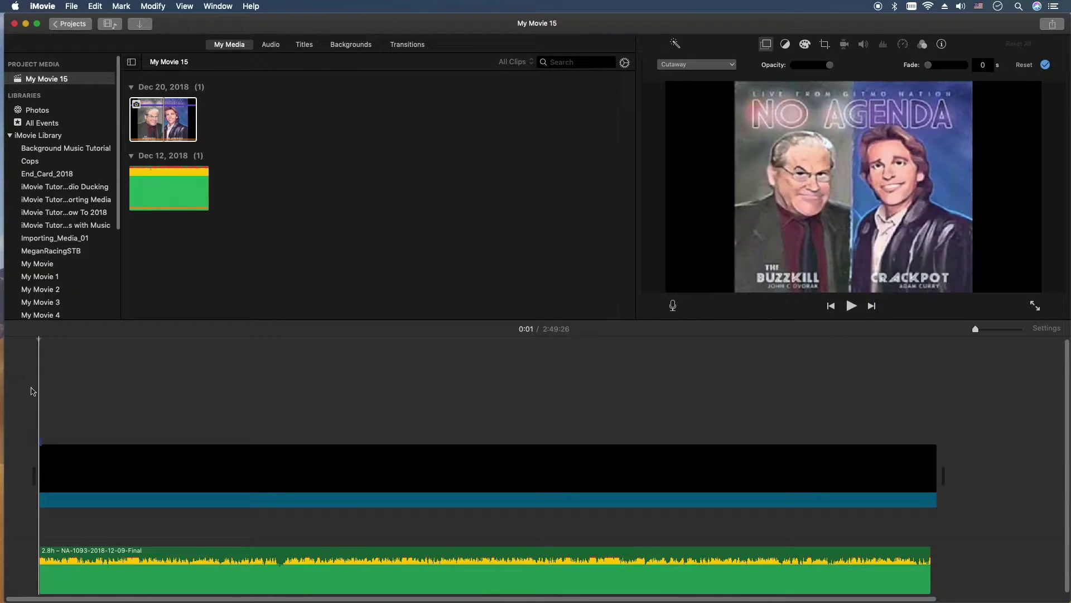
click(990, 329)
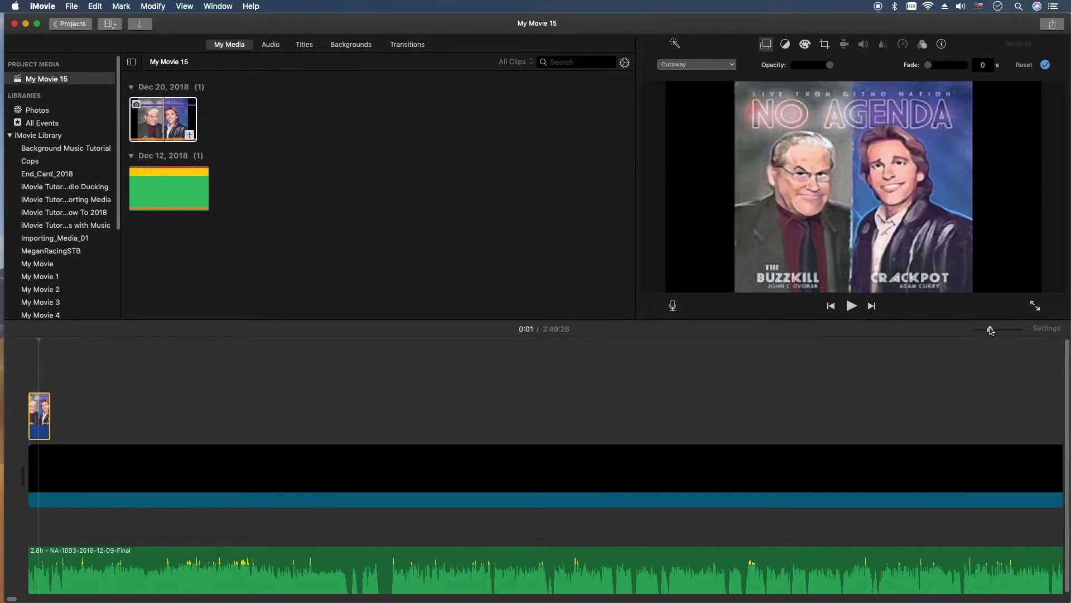
drag(52, 413, 646, 395)
key(super+minus)
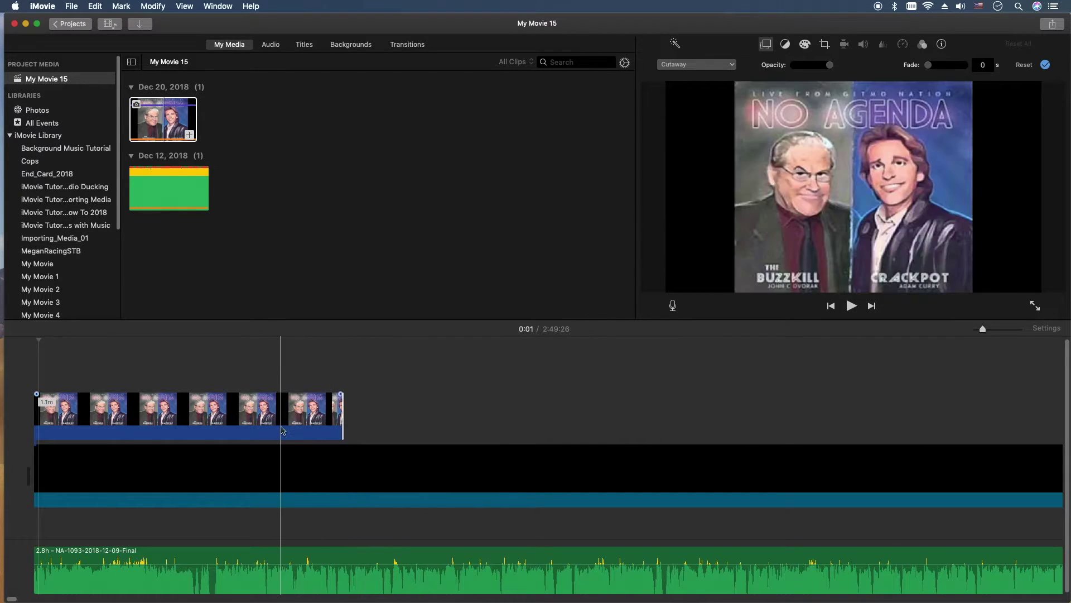
click(301, 416)
drag(338, 413, 989, 411)
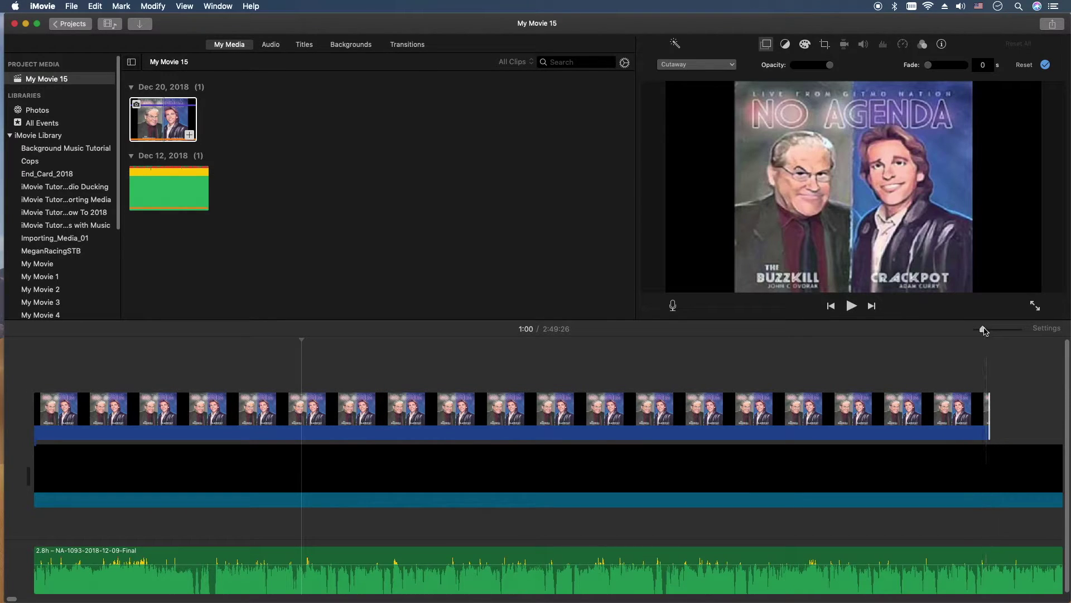
drag(983, 331, 1018, 333)
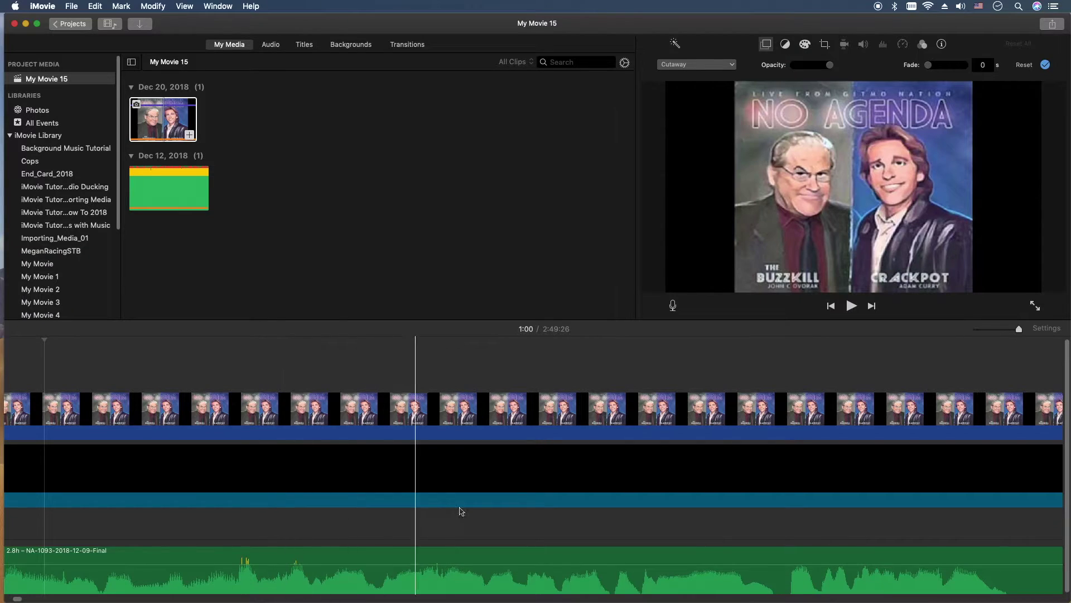
drag(1018, 327, 976, 329)
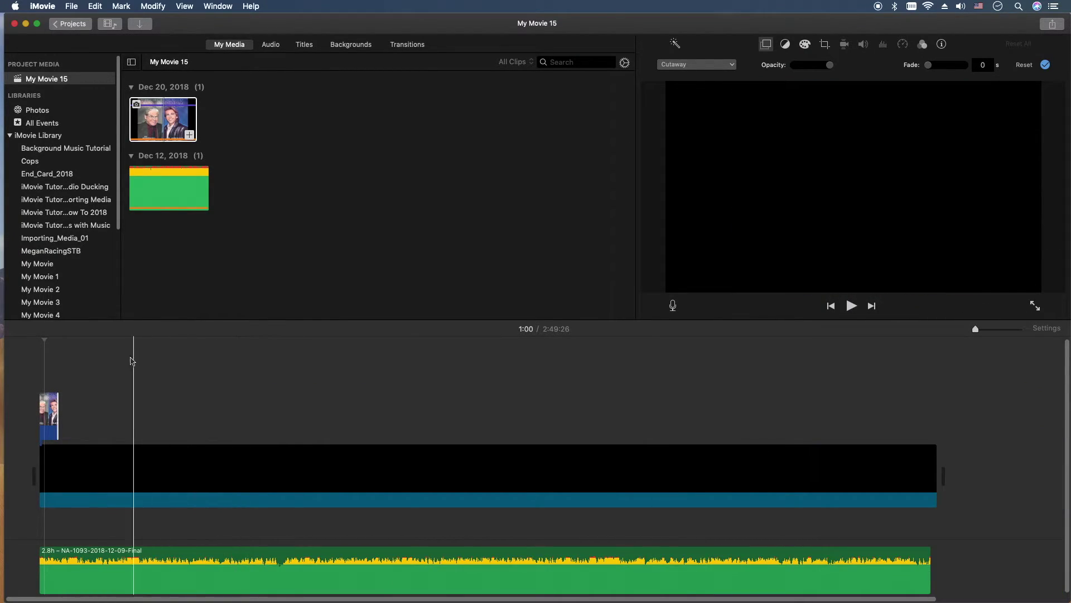
drag(59, 420, 934, 413)
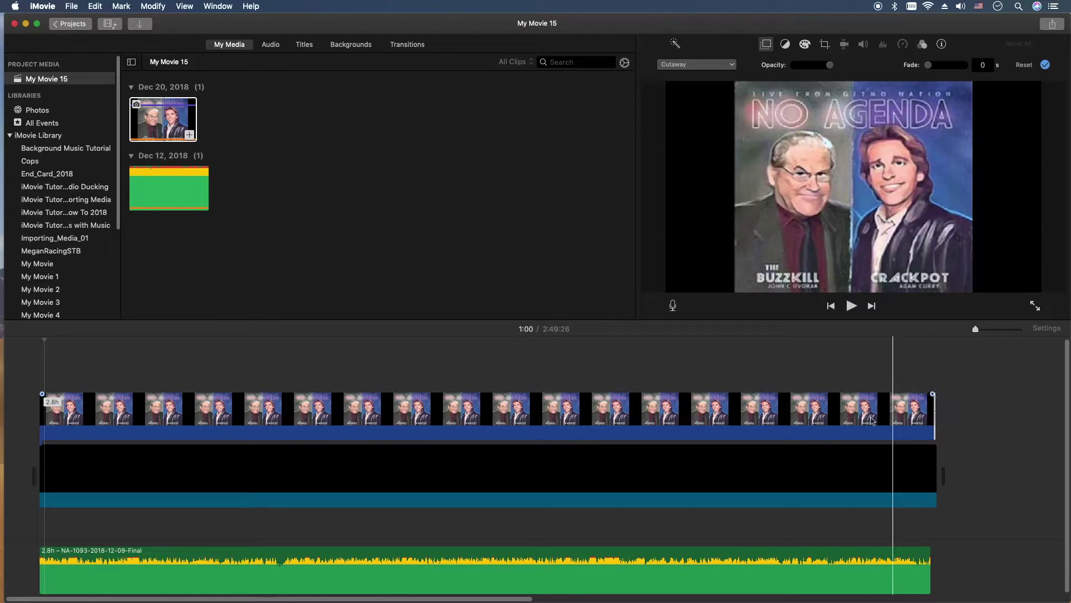
- Switch the album-art overlay from Cutaway to Picture in Picture
click(716, 405)
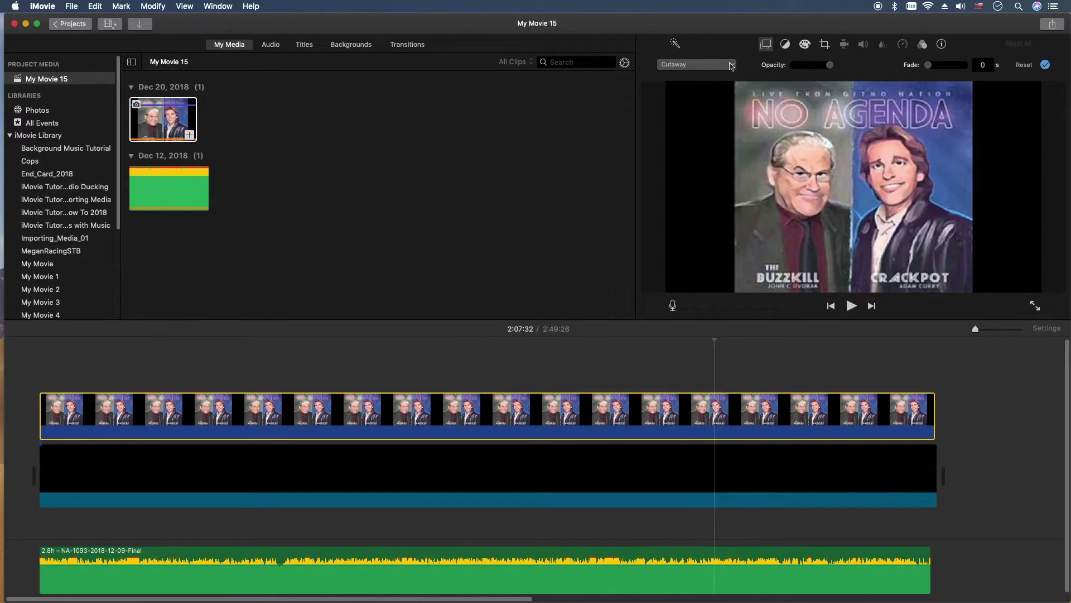
click(731, 66)
click(704, 106)
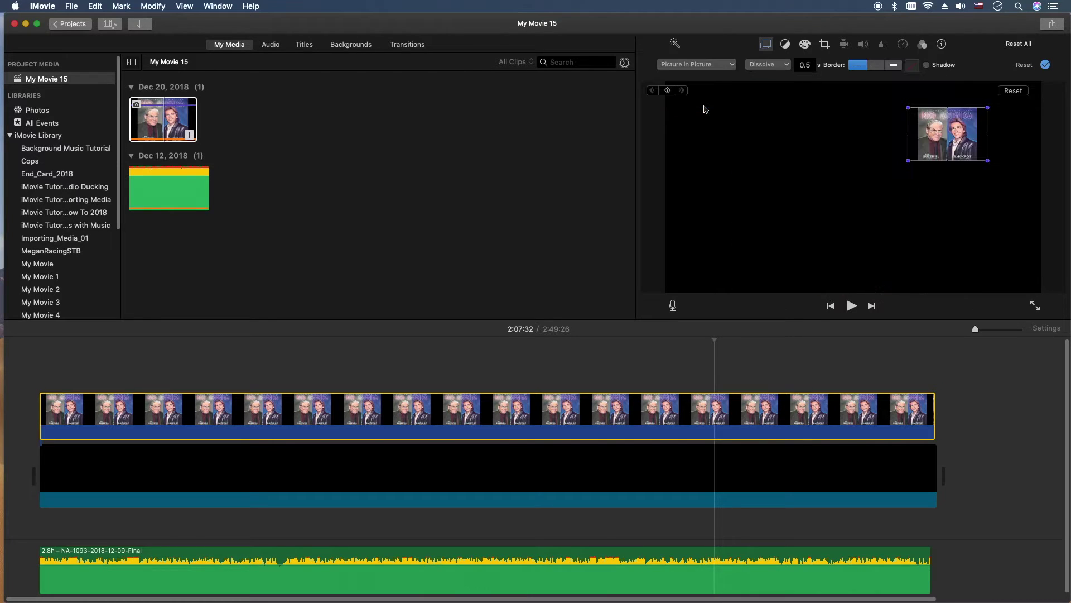
- Enlarge the album-art inset and centre it on the black frame
drag(908, 162, 704, 248)
mouse_move(868, 163)
mouse_down()
mouse_move(911, 154)
mouse_move(873, 146)
mouse_up()
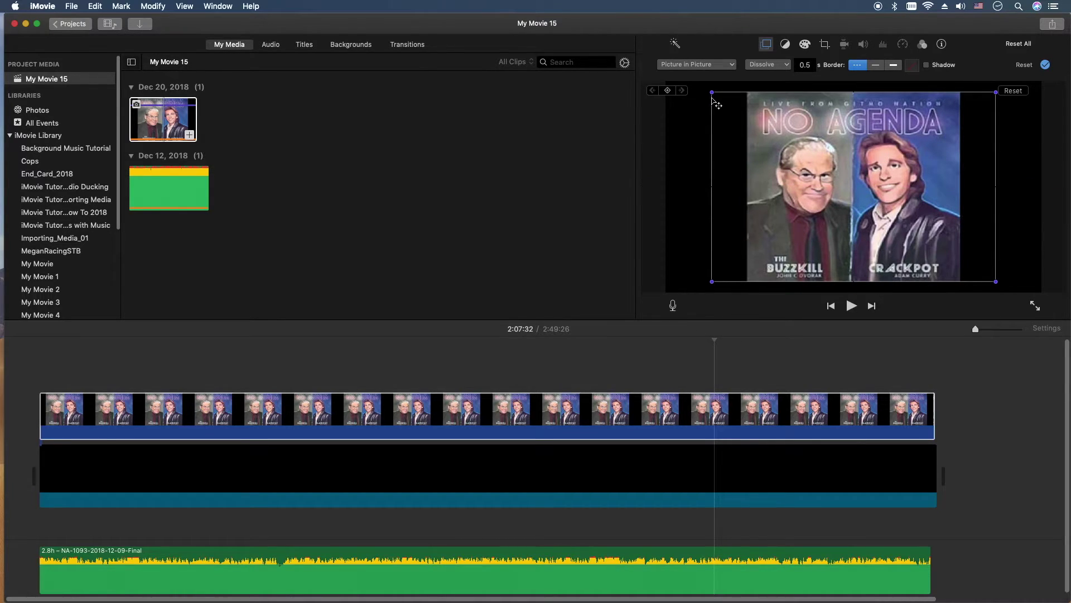
drag(711, 94, 695, 84)
drag(813, 139, 827, 152)
drag(693, 83, 698, 84)
drag(842, 173, 842, 174)
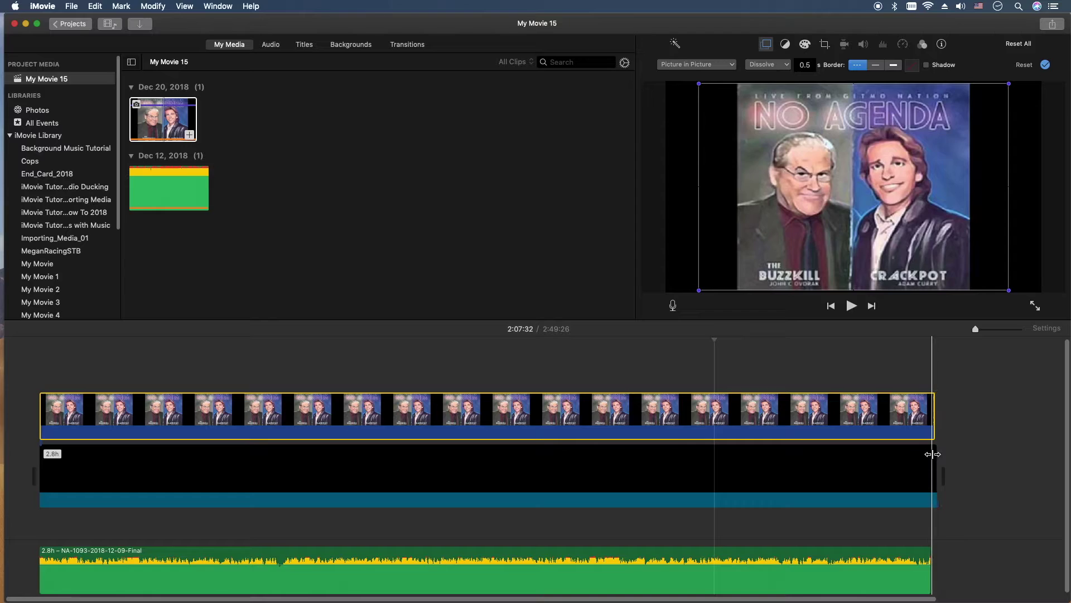
- Zoom into the timeline and put the playhead at the podcast audio's end
click(977, 330)
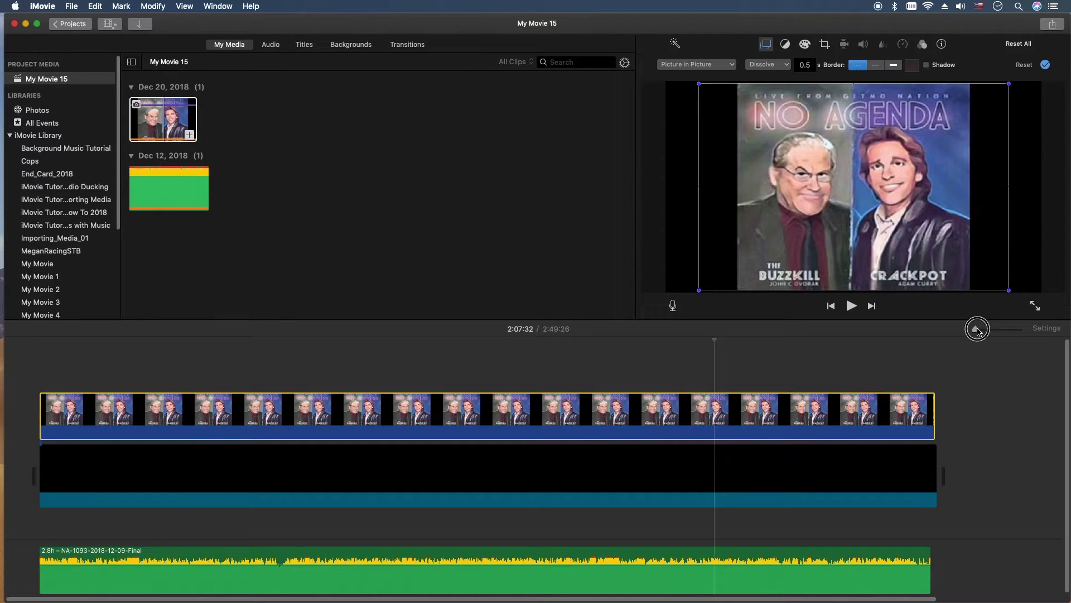
drag(976, 329, 1004, 328)
drag(798, 598, 1060, 597)
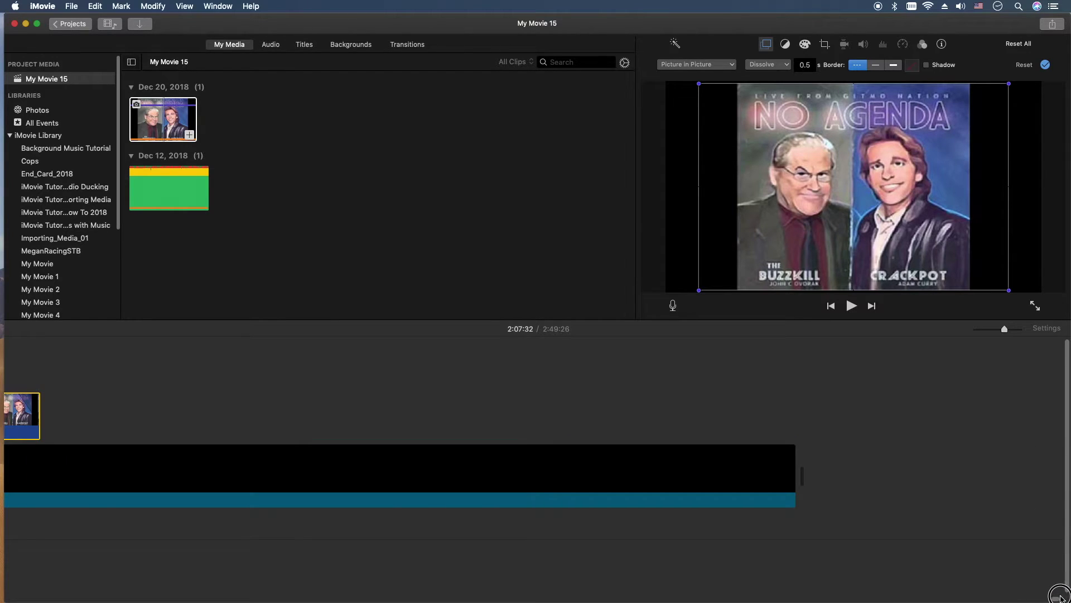
drag(1005, 329, 998, 330)
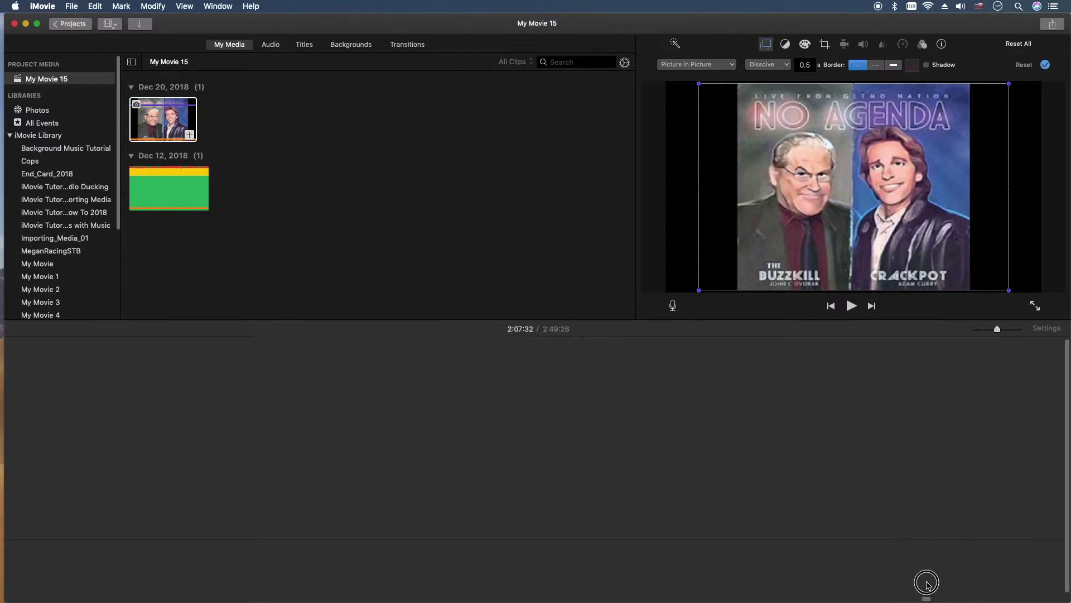
drag(759, 596, 768, 595)
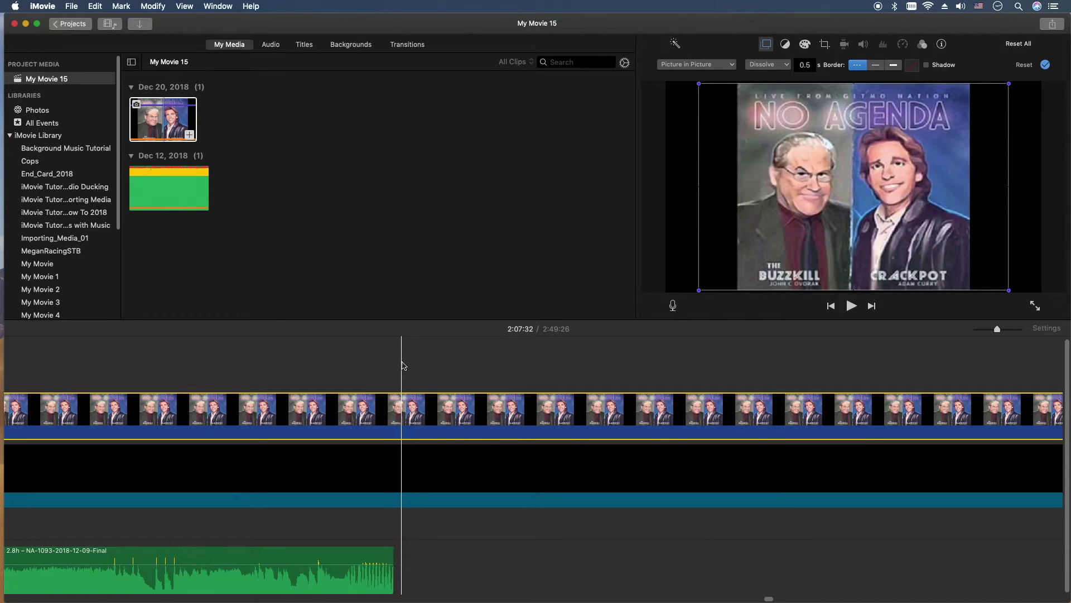
click(410, 419)
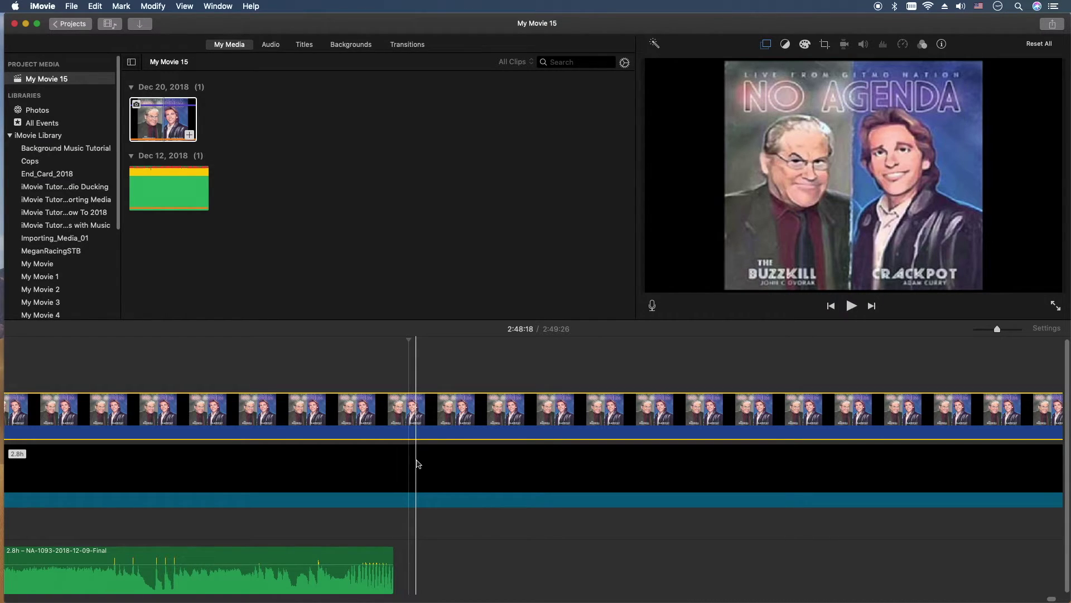
- Split the clips at the playhead and delete the leftover album-art and black pieces
click(417, 464)
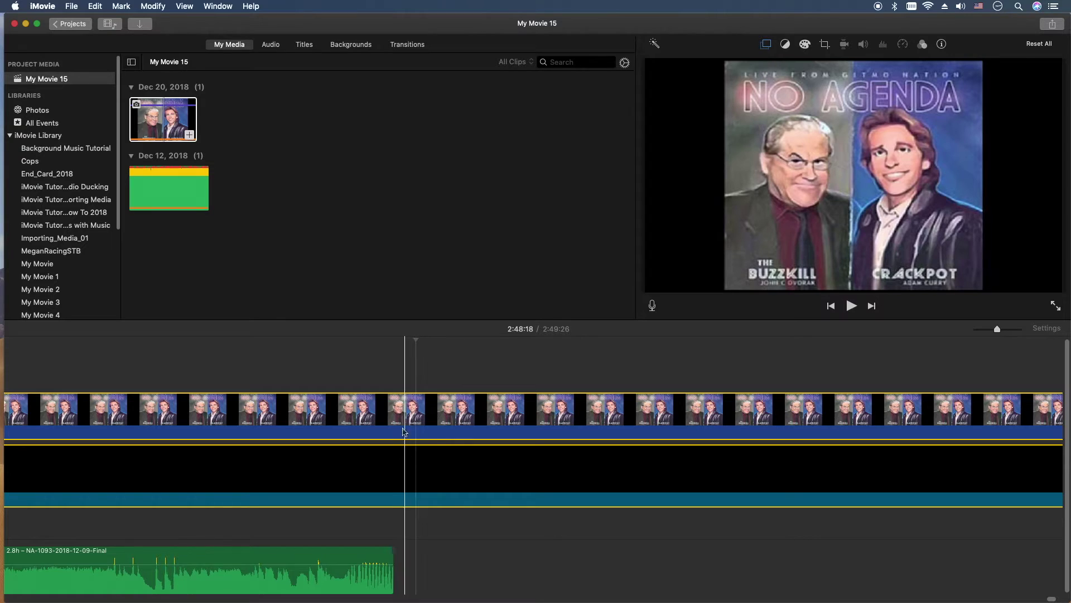
right_click(403, 468)
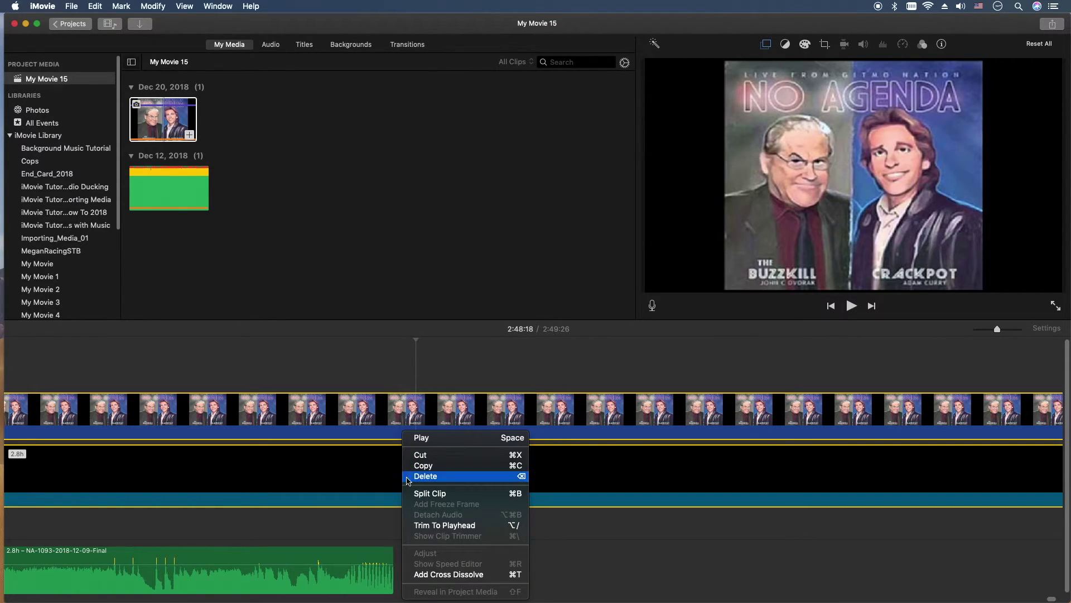
click(429, 494)
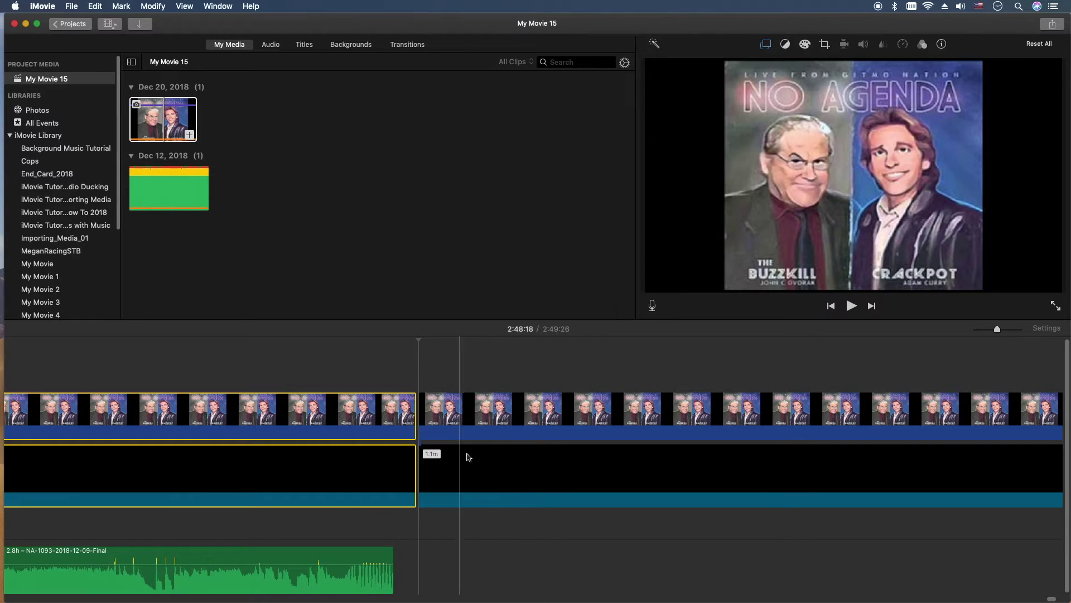
click(468, 418)
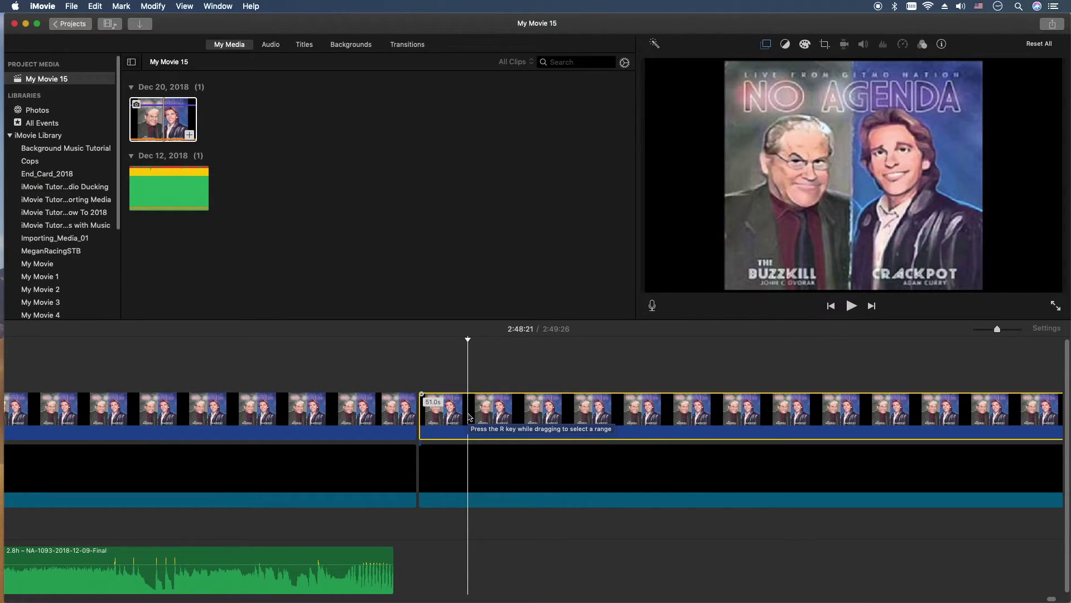
key(Delete)
click(469, 478)
key(Delete)
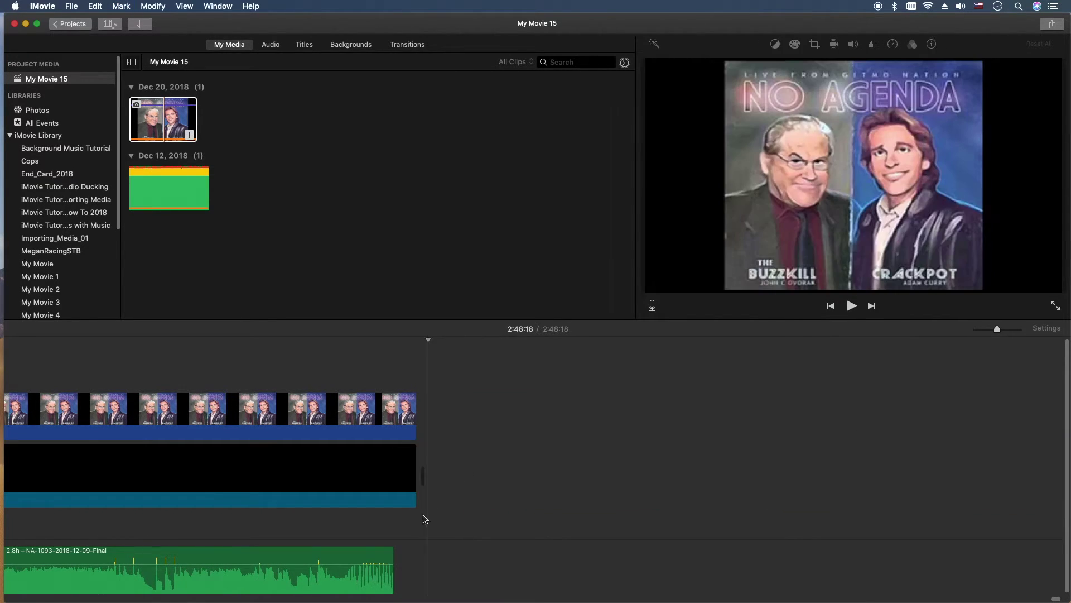
- Trim the black and album-art clip ends back to the audio's end
click(415, 477)
drag(415, 475, 400, 476)
click(411, 431)
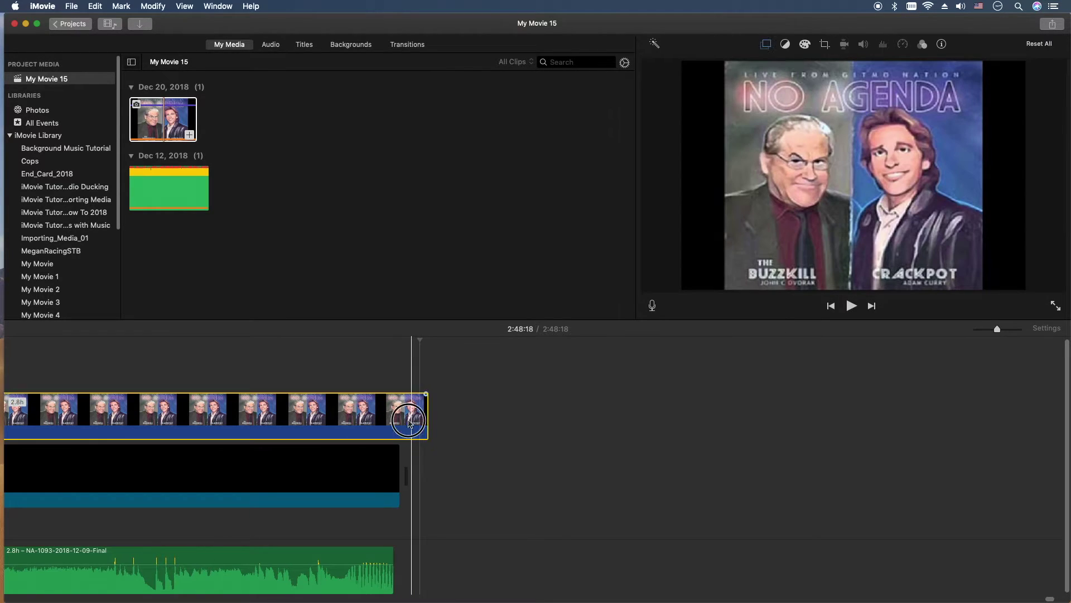
drag(427, 421, 398, 419)
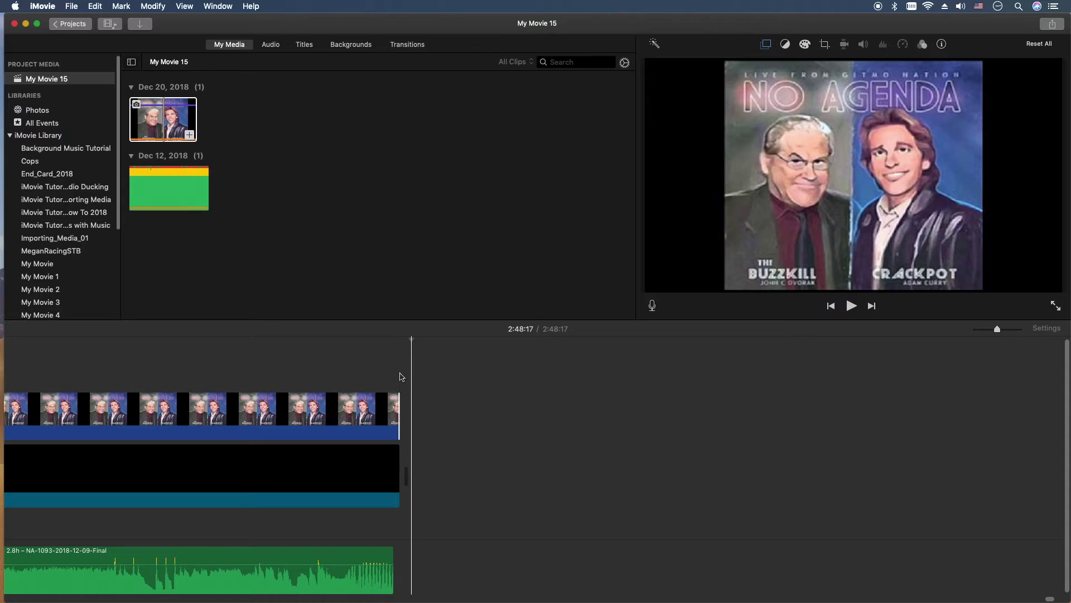
click(401, 377)
- Play the ending and nudge the black and album-art clip ends to match the audio
key(space)
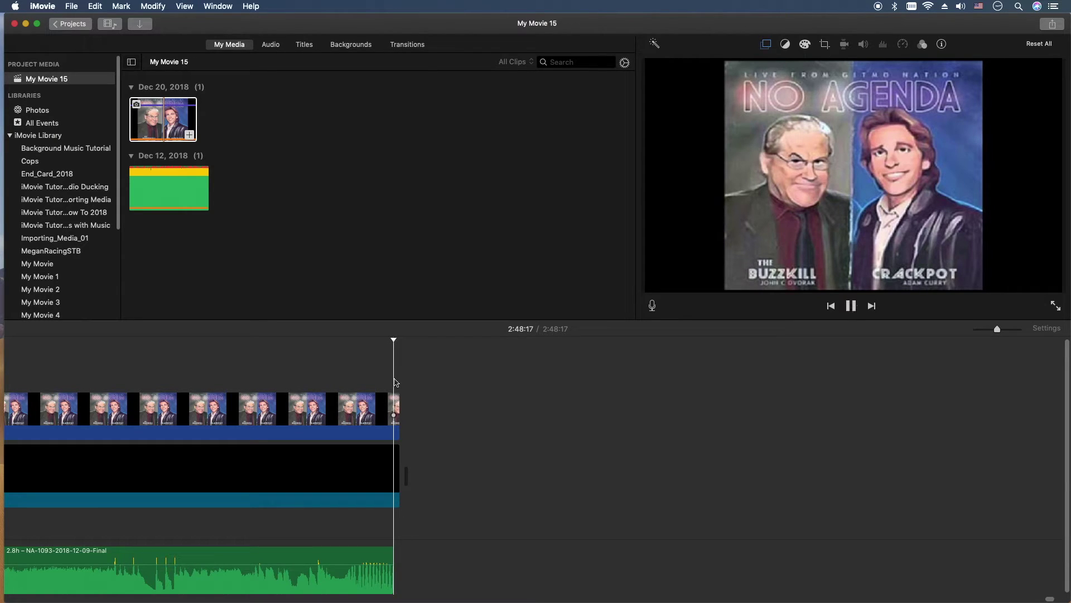
mouse_move(399, 467)
mouse_down()
mouse_move(412, 463)
mouse_move(398, 467)
mouse_up()
click(394, 404)
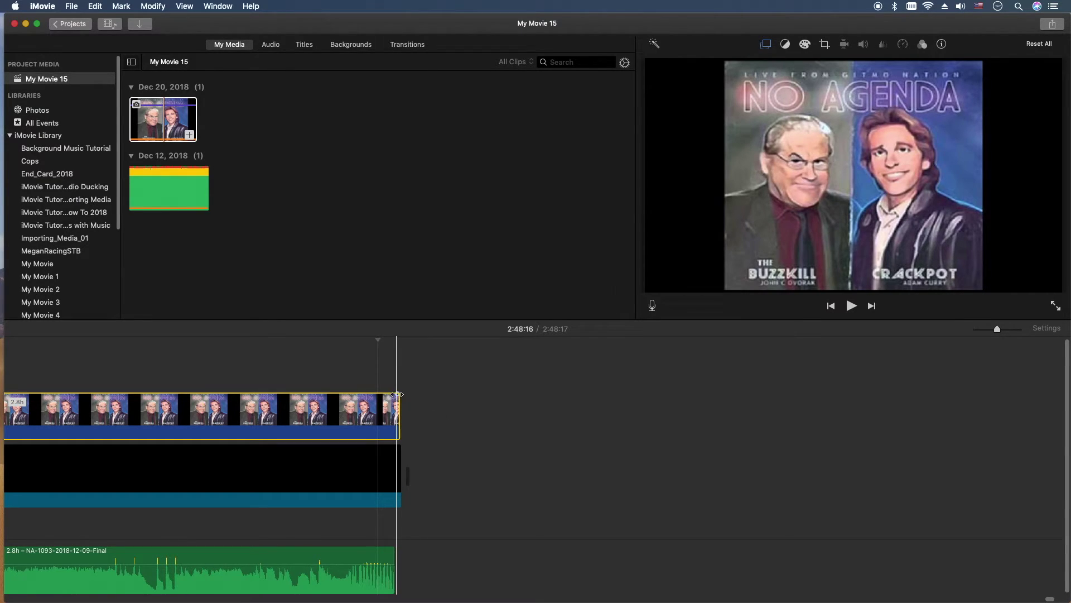
click(397, 394)
drag(397, 394, 387, 392)
click(386, 382)
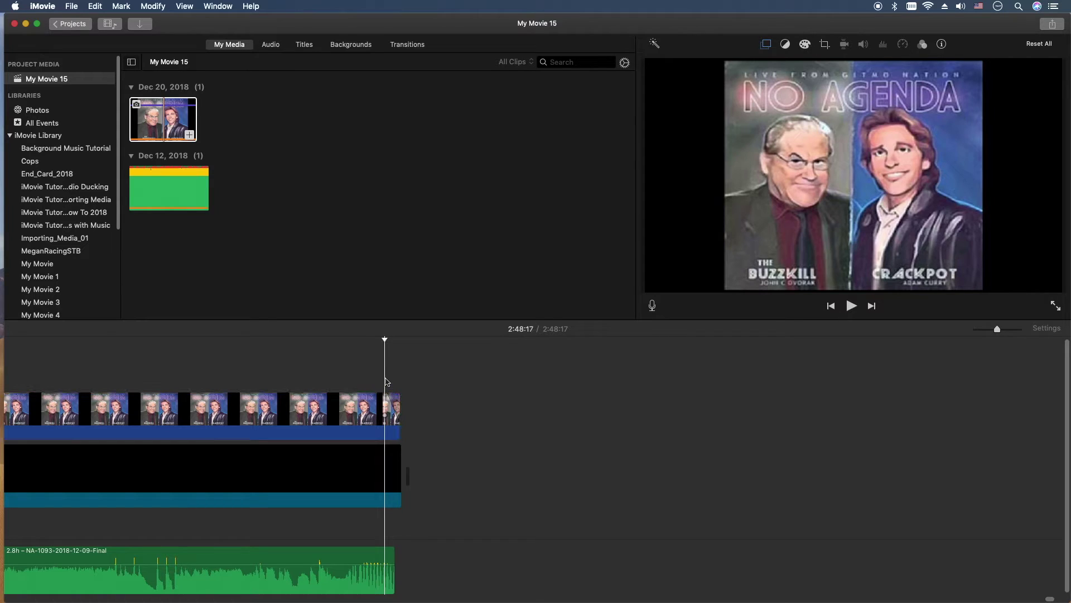
key(space)
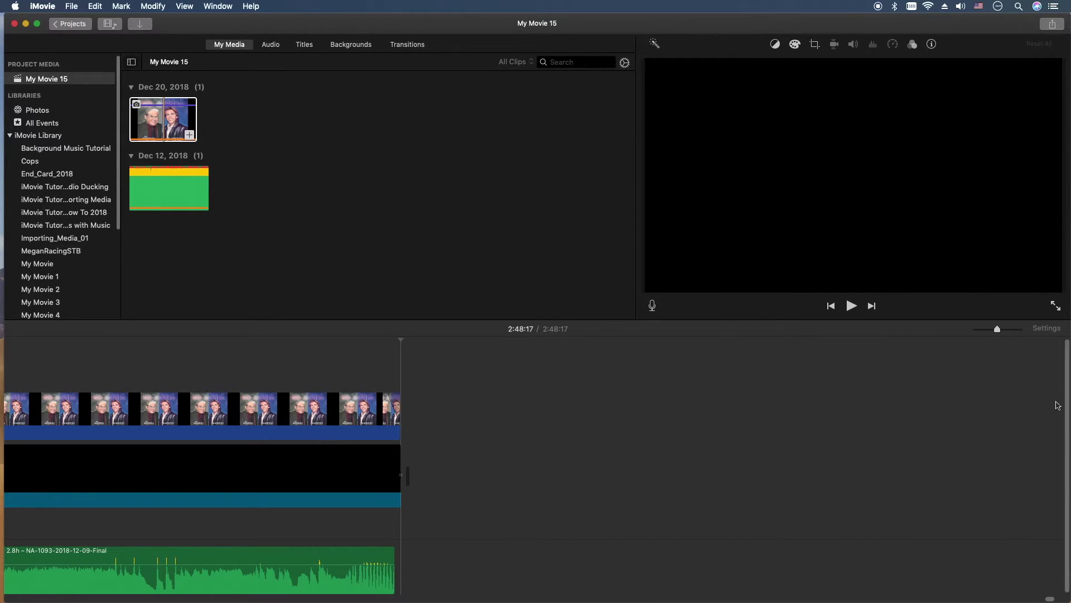
- Return to the movie's start and bring up the Share destinations for the 2:48:17 movie
drag(997, 329, 974, 328)
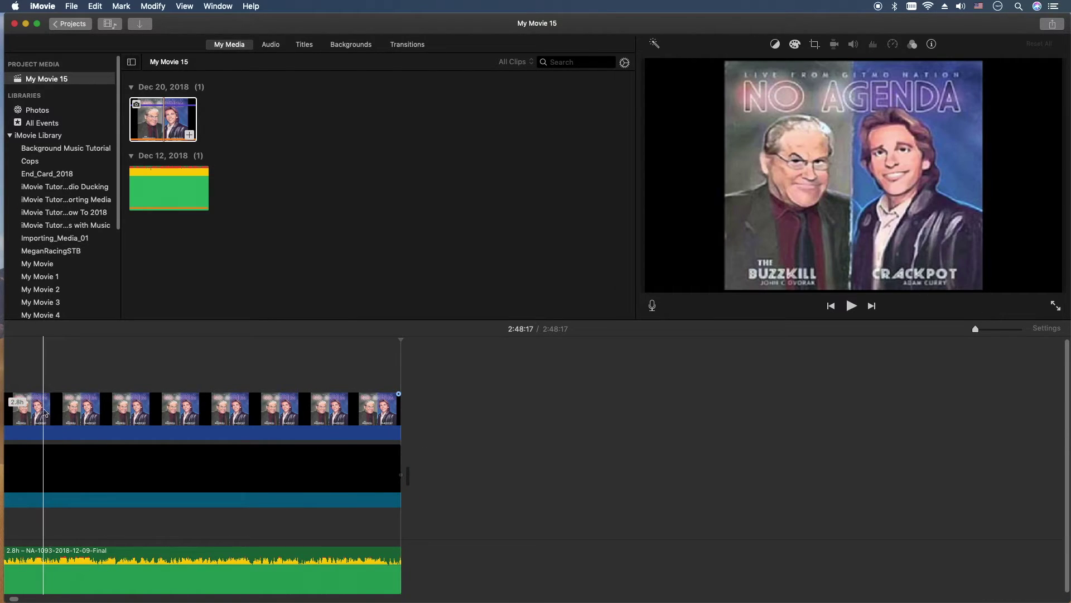
click(42, 413)
scroll(12, 599, left, 10)
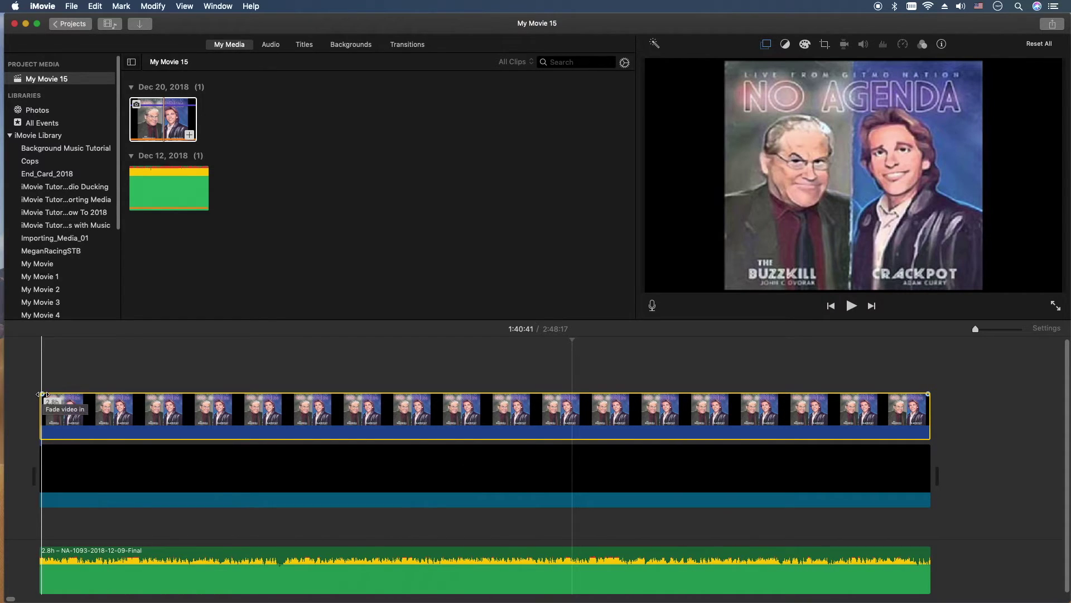
click(33, 379)
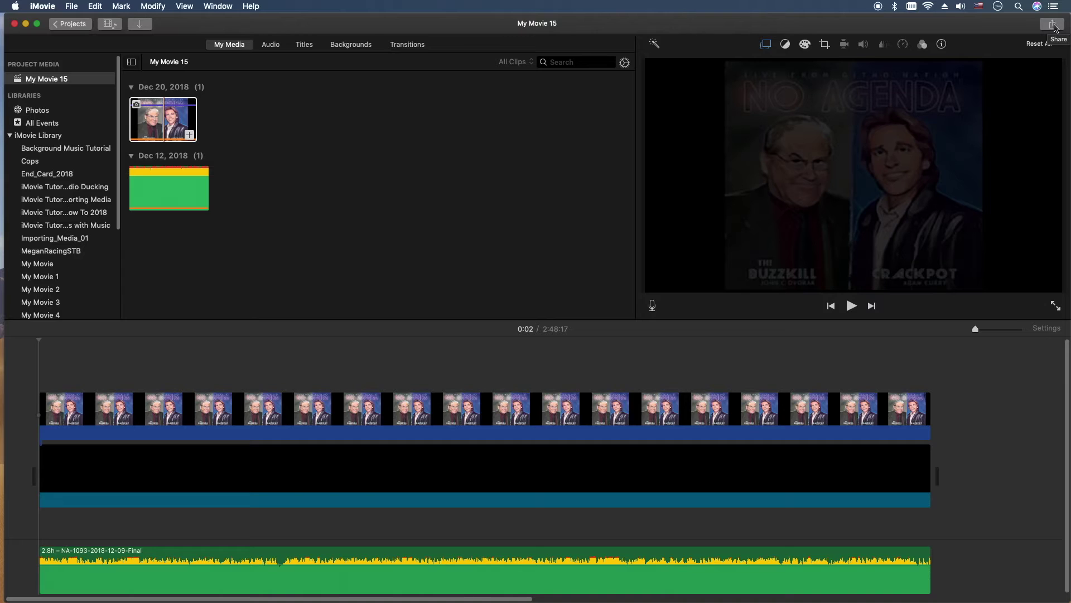
click(1054, 27)
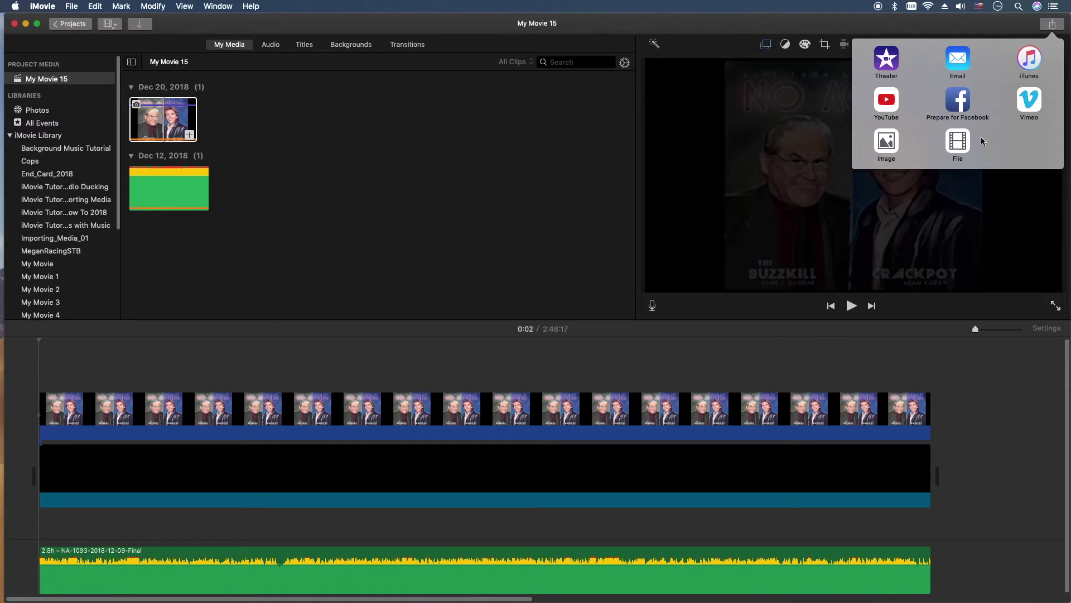
- Choose to export the movie as a file at 1080p 60 resolution
click(964, 143)
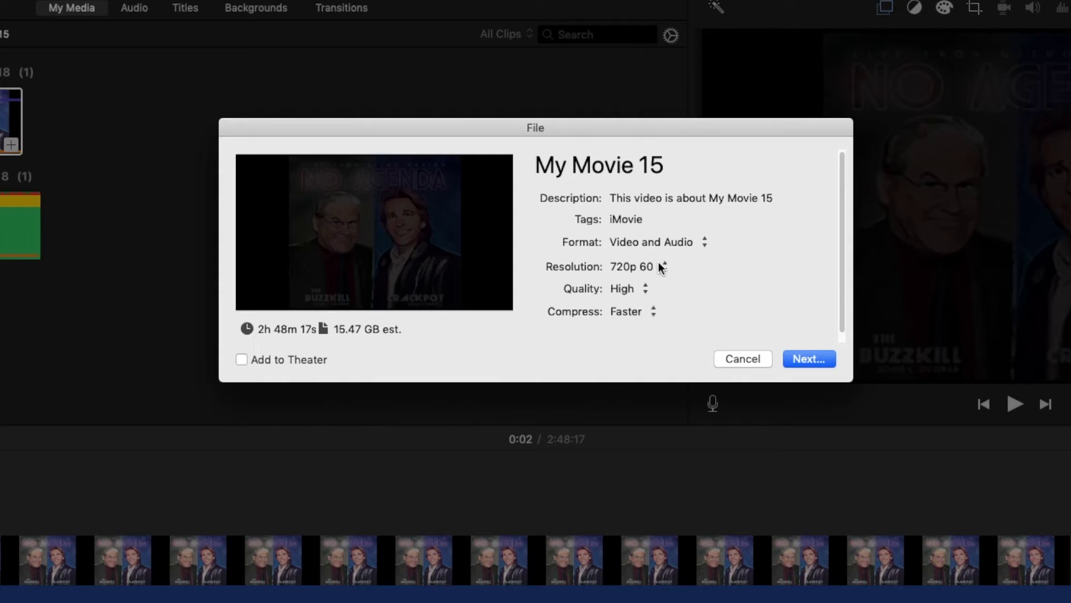
click(616, 215)
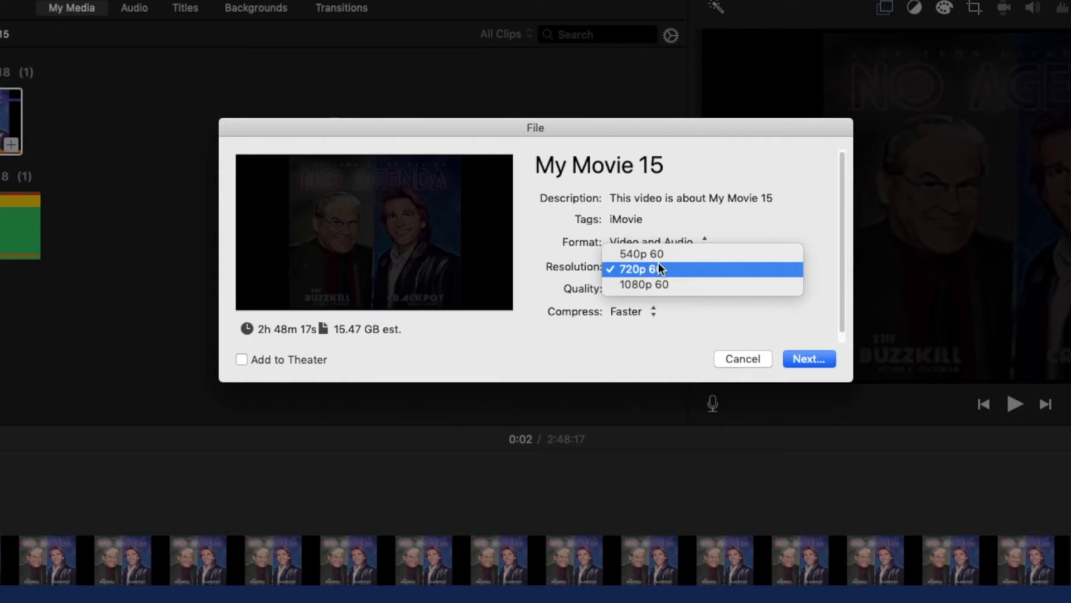
click(684, 285)
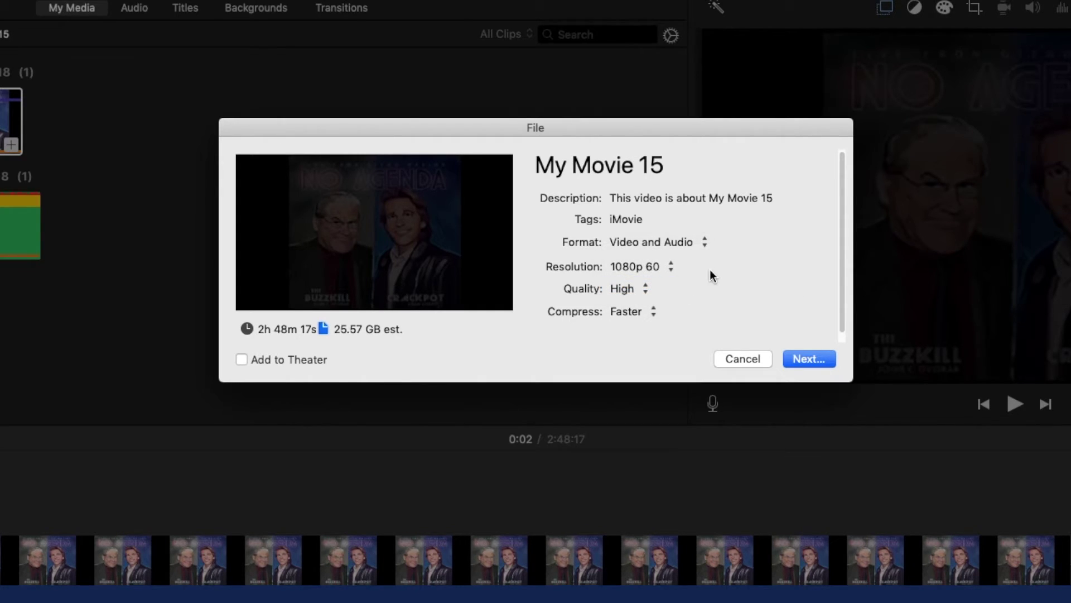
- Retitle the export 'No Agenda' and set the description to 'Best Podcast in the Universe!!'
click(742, 199)
drag(789, 200, 583, 190)
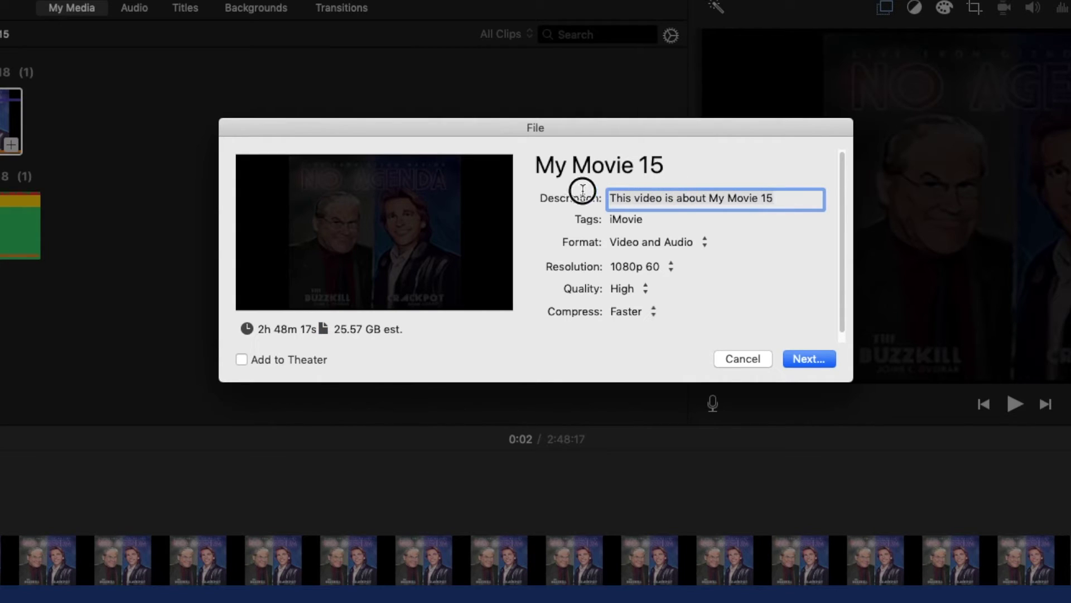
click(629, 162)
drag(681, 162, 422, 131)
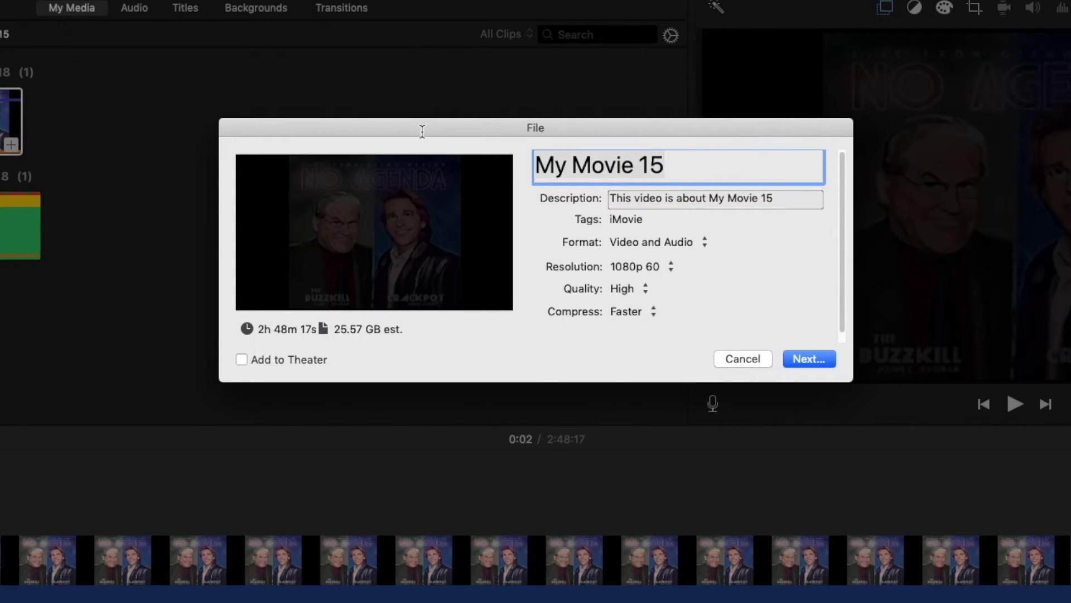
text(Now)
key(BackSpace)
text(Ag)
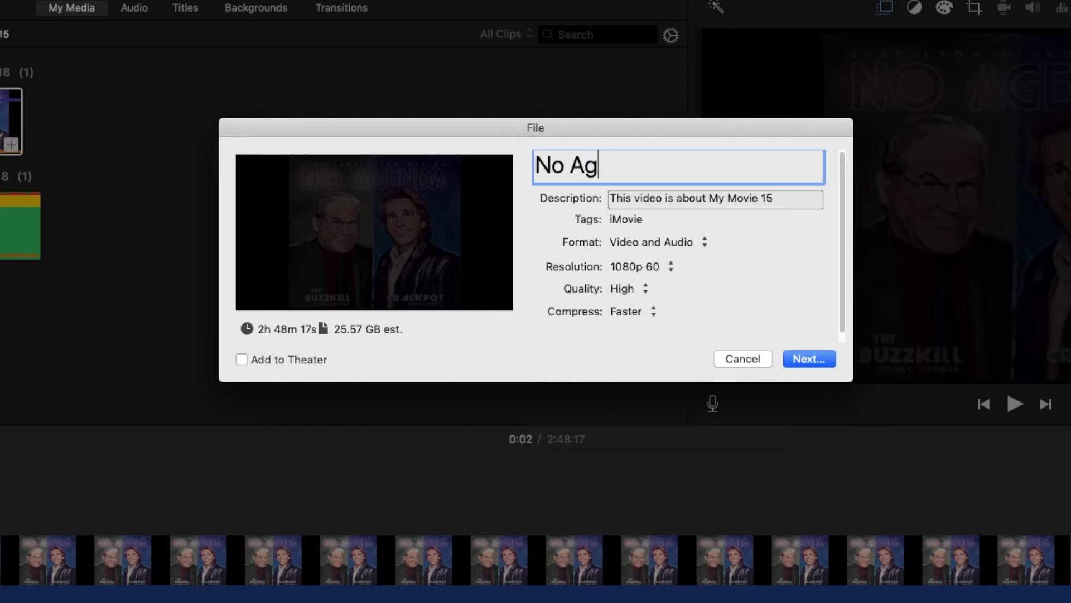
text(enda)
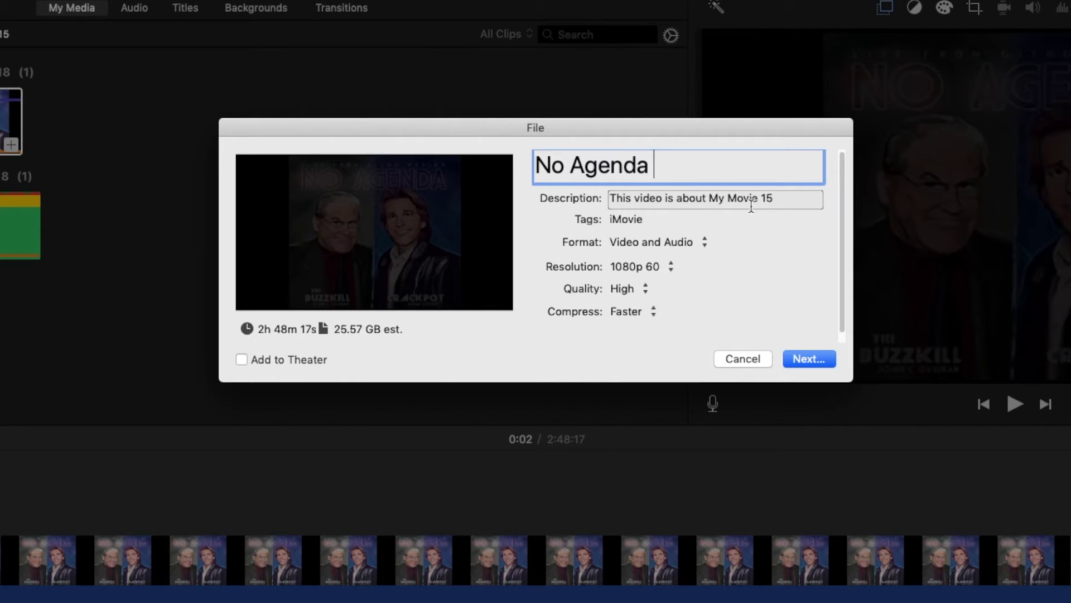
drag(790, 199, 601, 201)
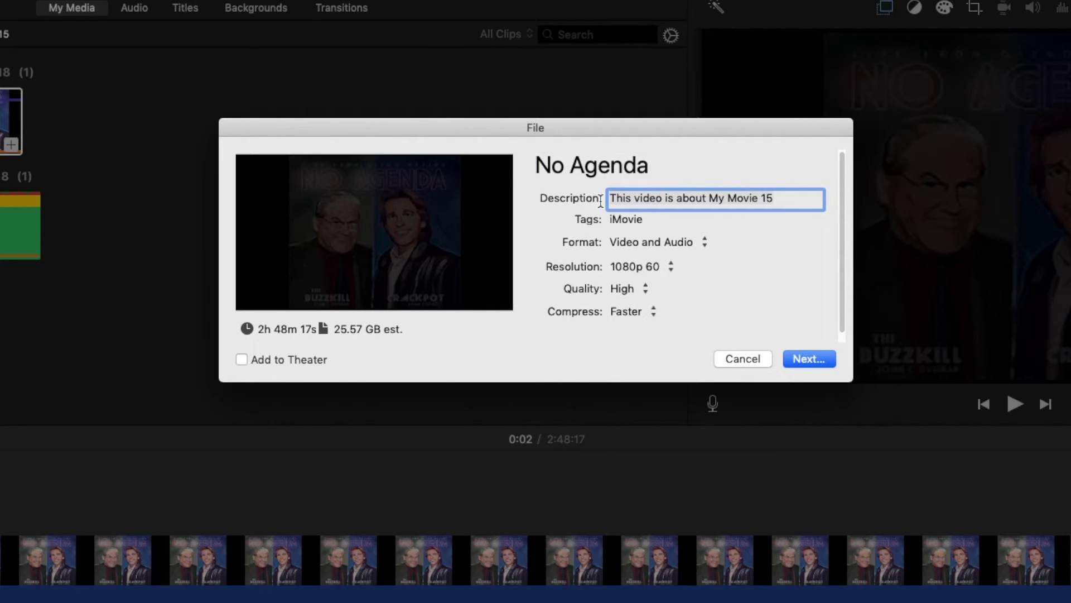
text(Best Podcast in the U)
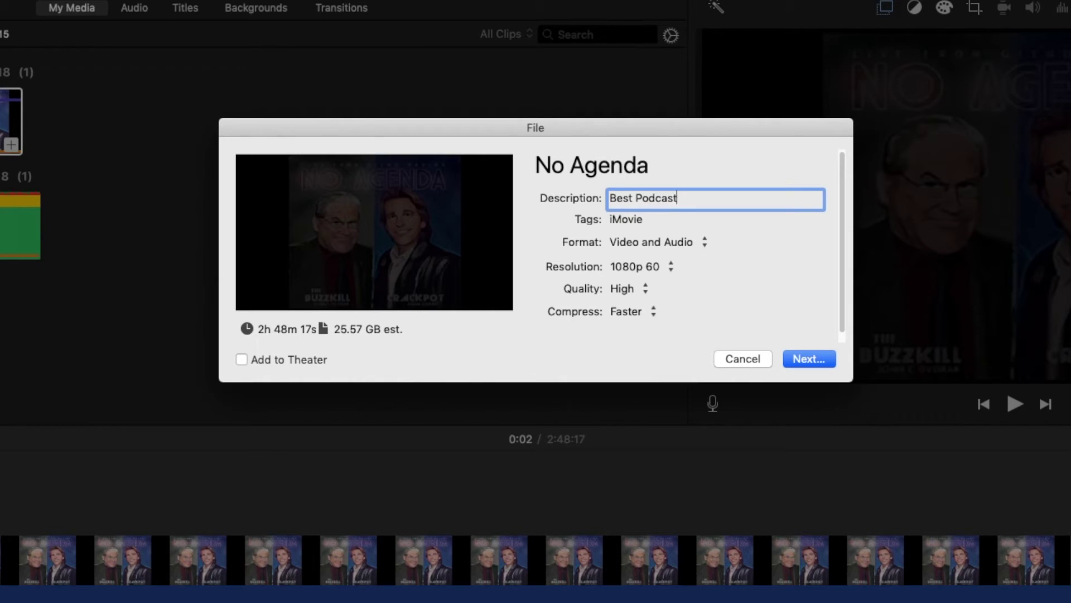
text(niverse)
text(!!)
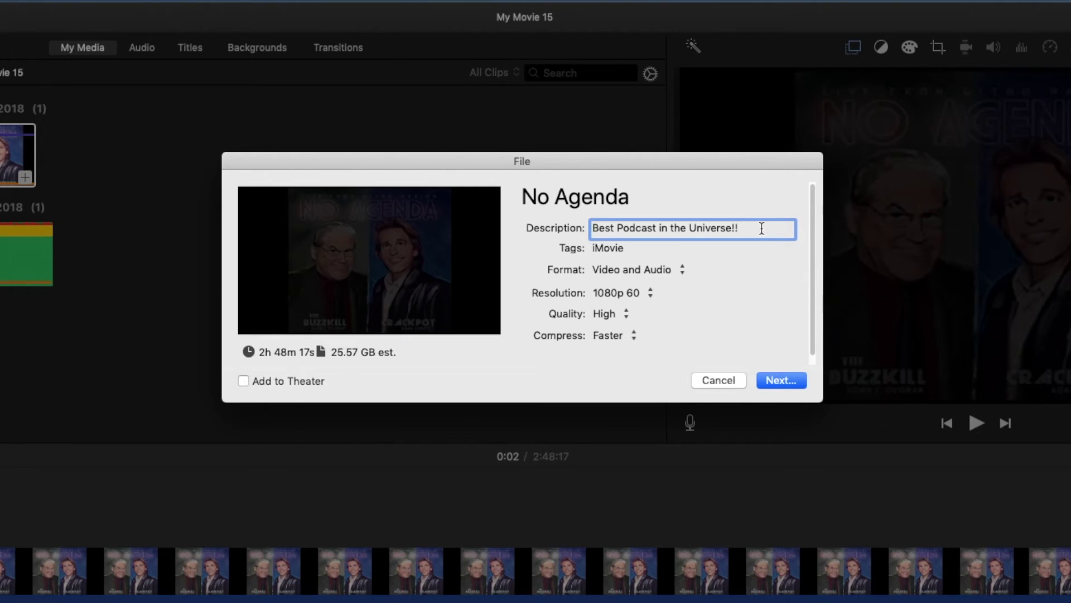
- Replace the iMovie tag with Podcast, Podcasting, News, Commentary, Funny
click(760, 228)
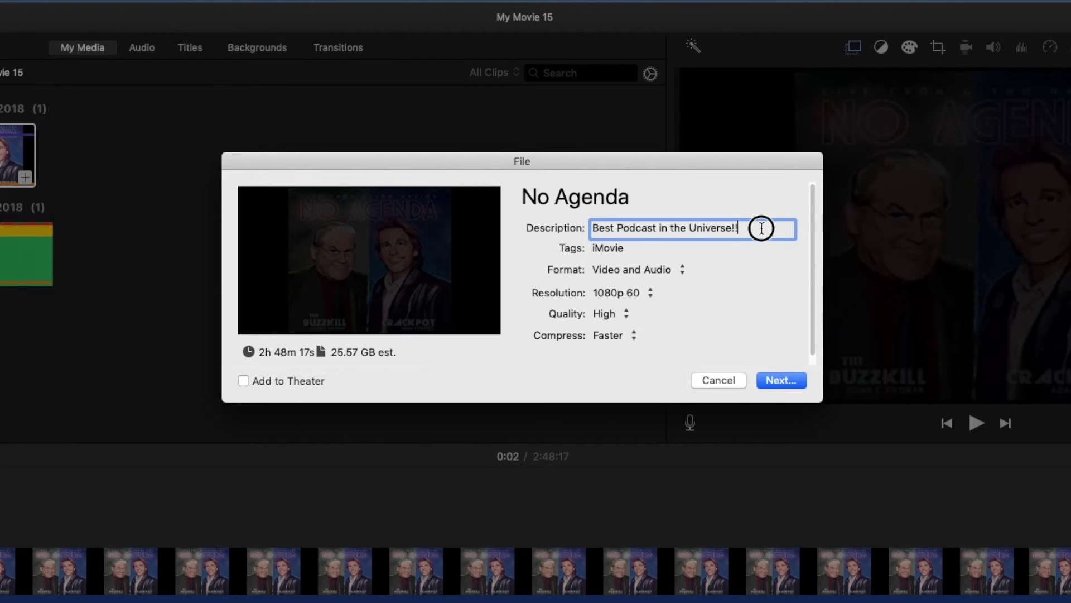
click(685, 252)
click(570, 224)
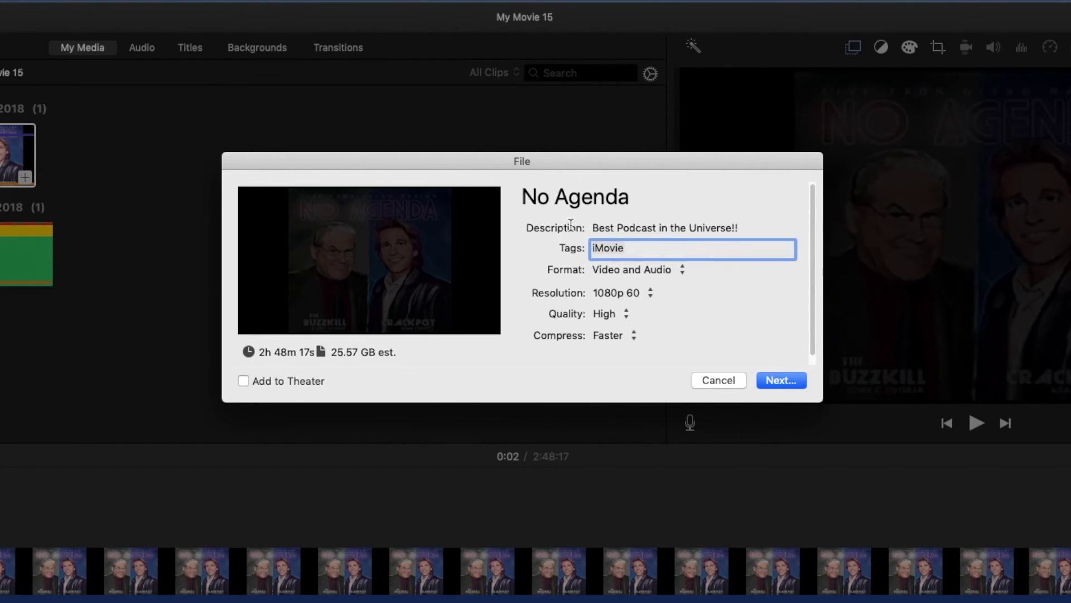
text(Podcast )
text(Podcasting, News, )
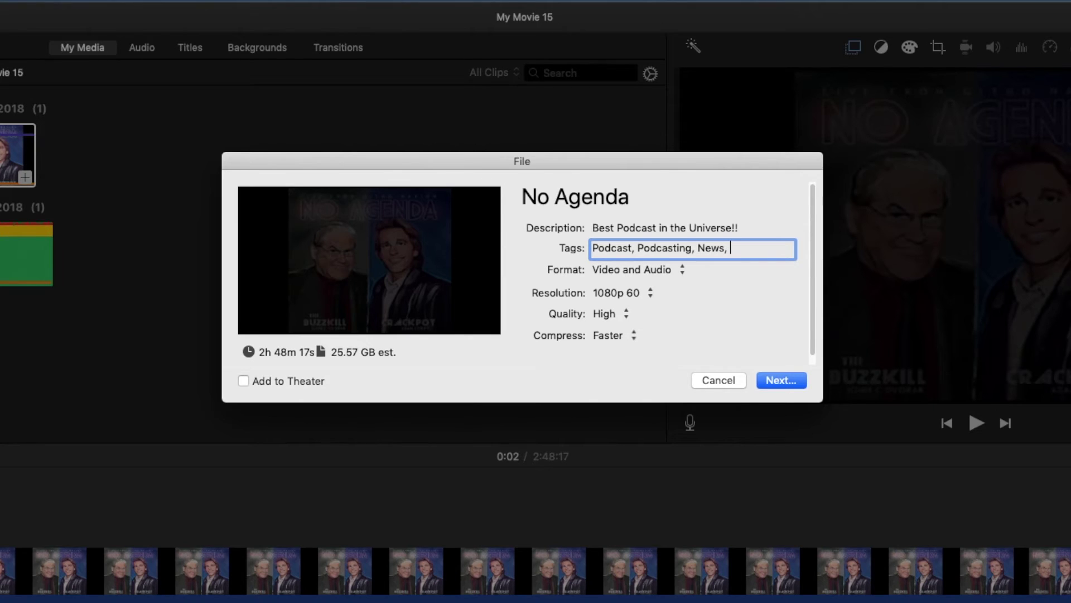
text(Commn)
text(ntary, Funny)
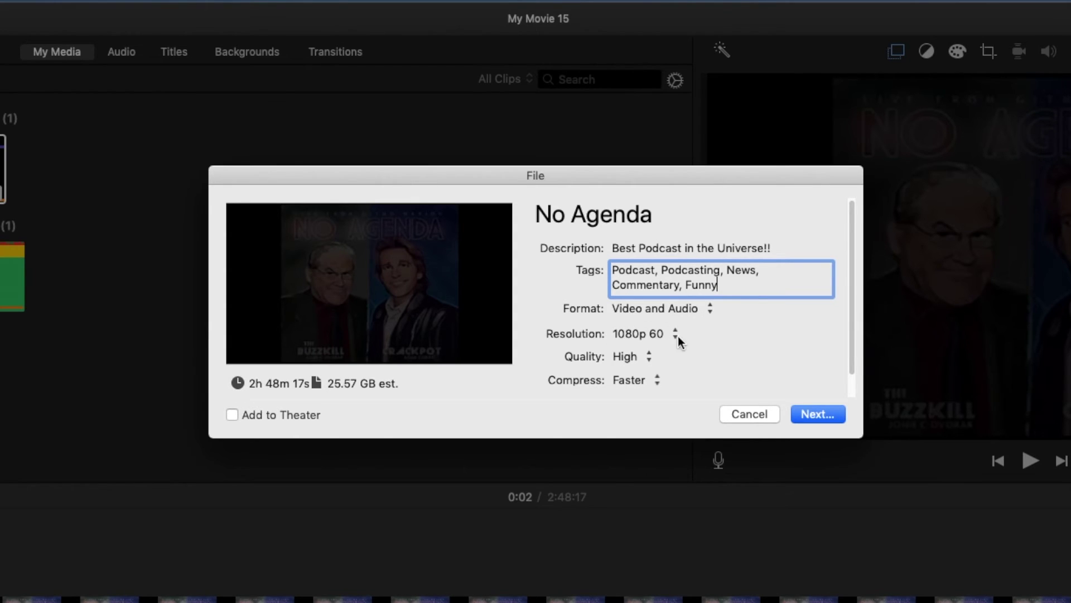
- Keep quality at High, set compression to Better Quality, and proceed to the save sheet
click(647, 357)
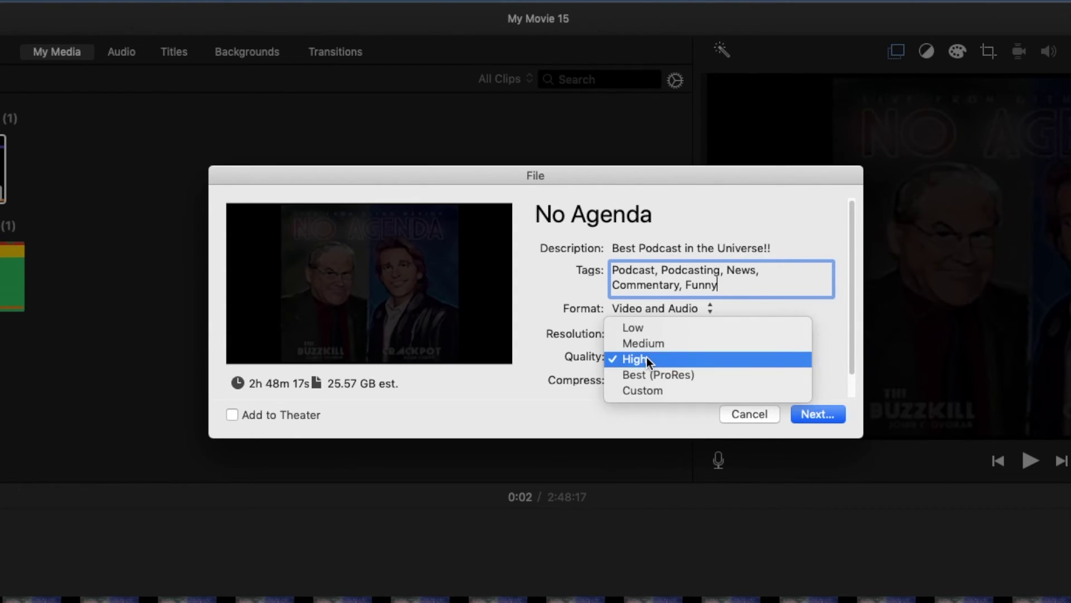
click(648, 358)
click(639, 382)
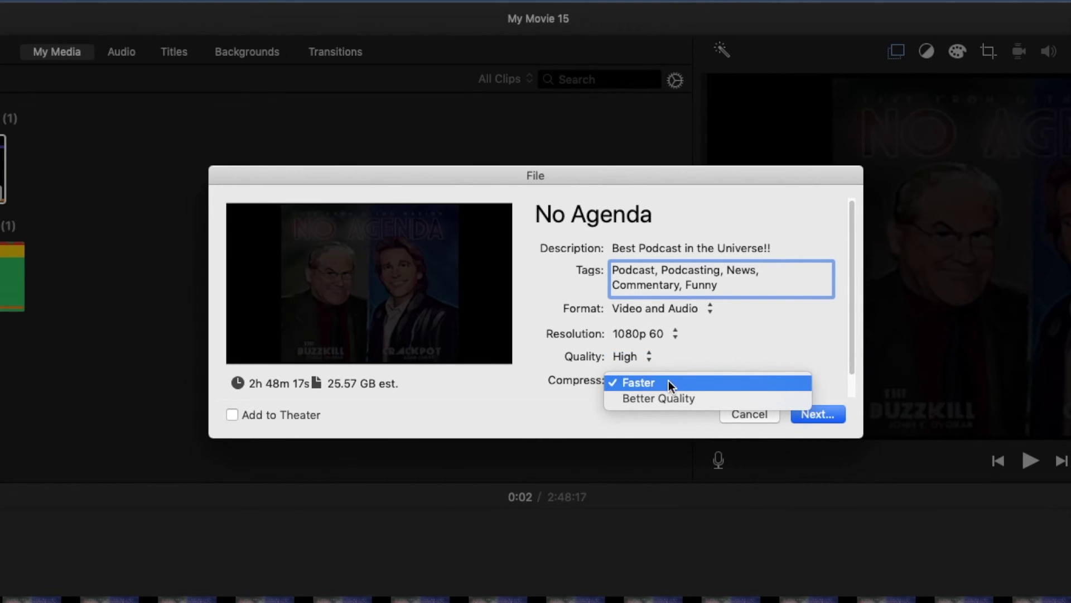
click(675, 398)
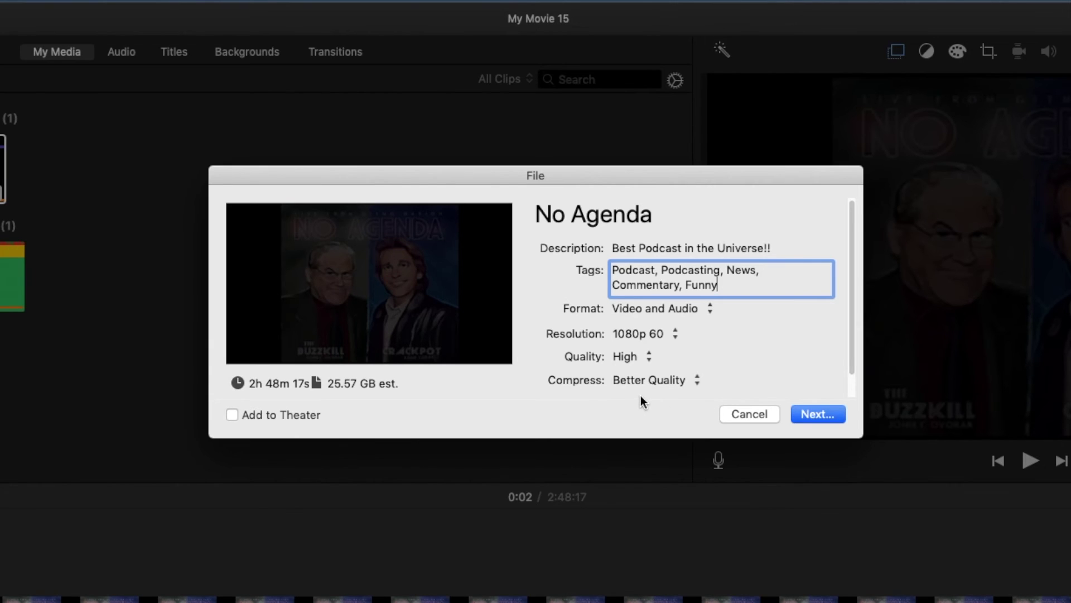
click(649, 357)
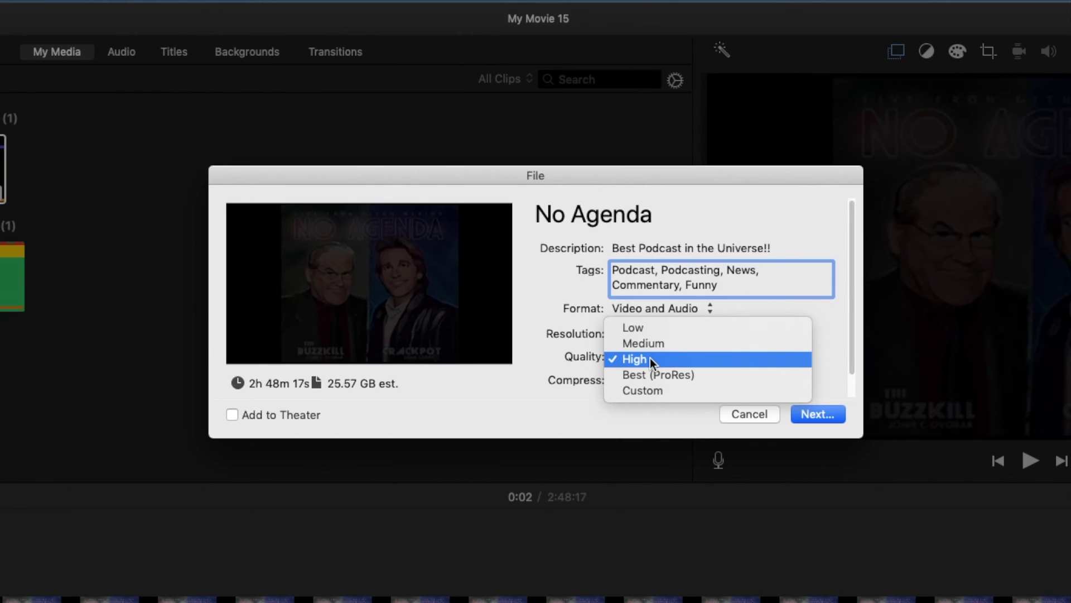
click(651, 357)
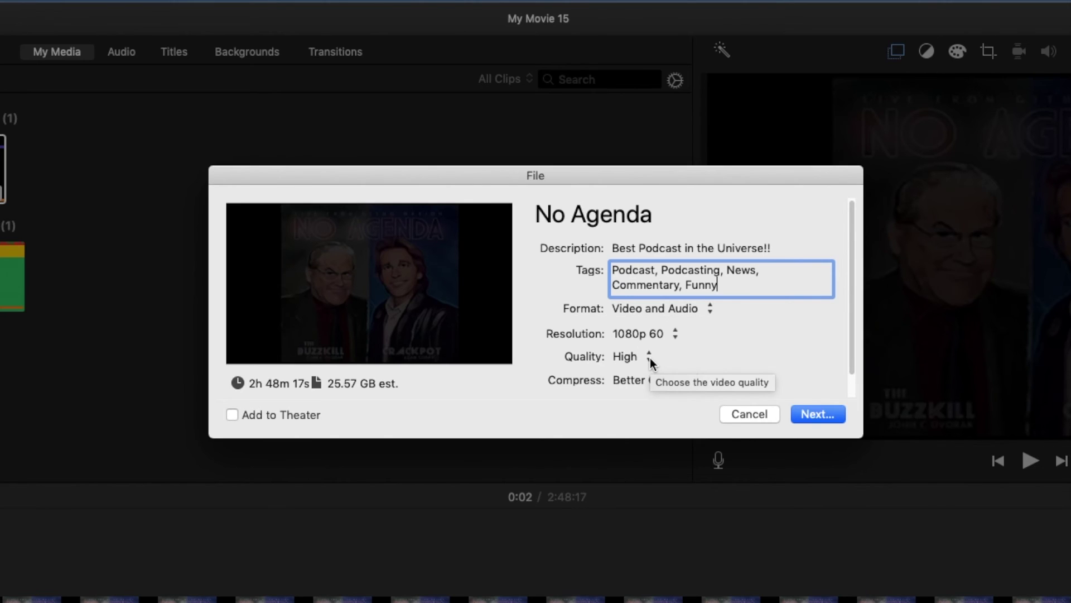
click(818, 414)
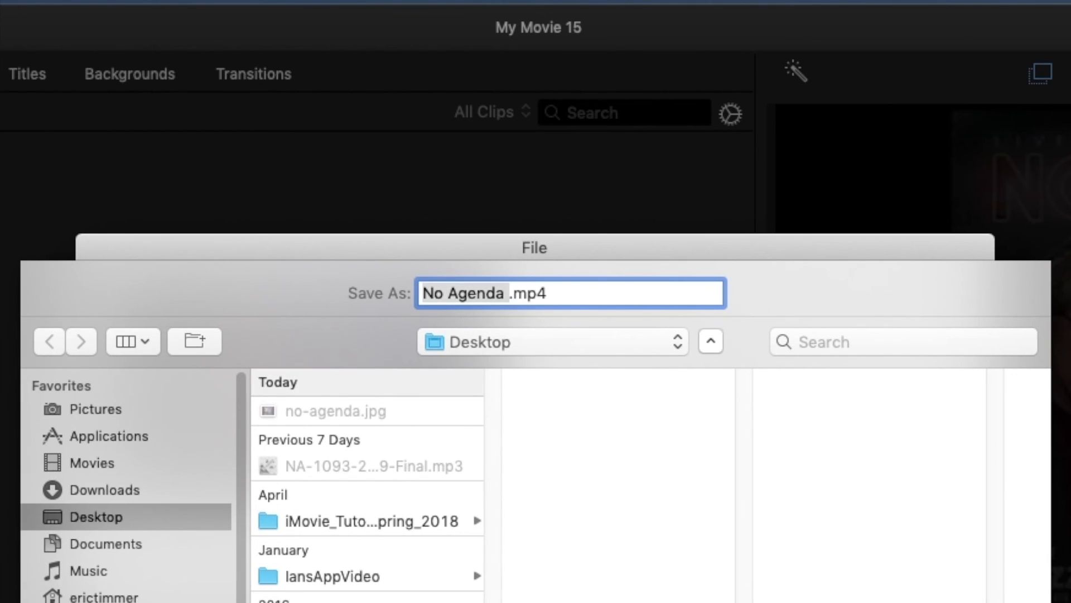
- Save No Agenda.mp4 to the Desktop to start the export
key(Return)
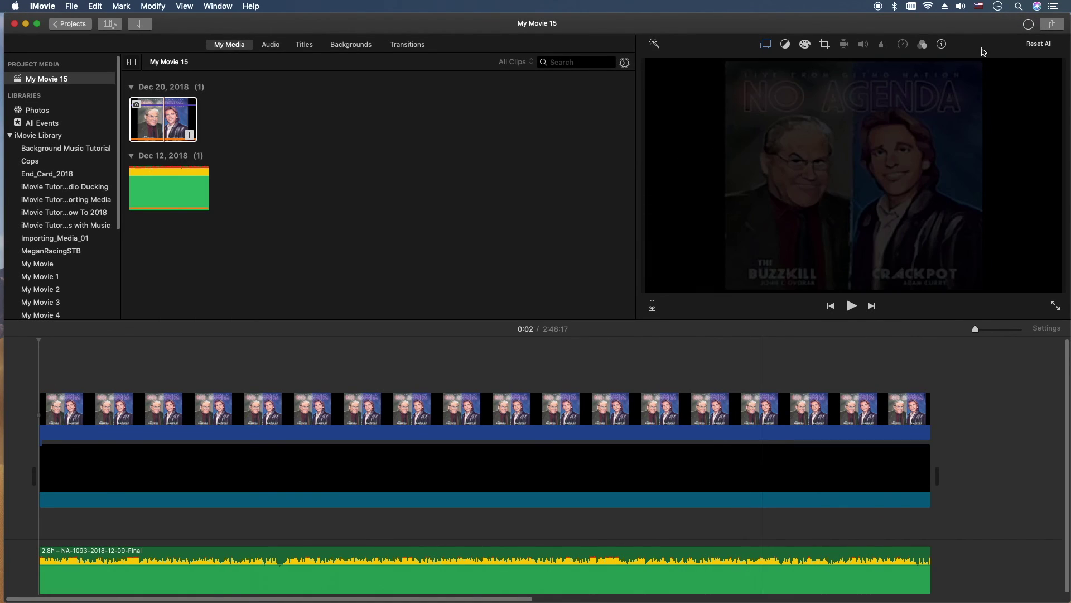